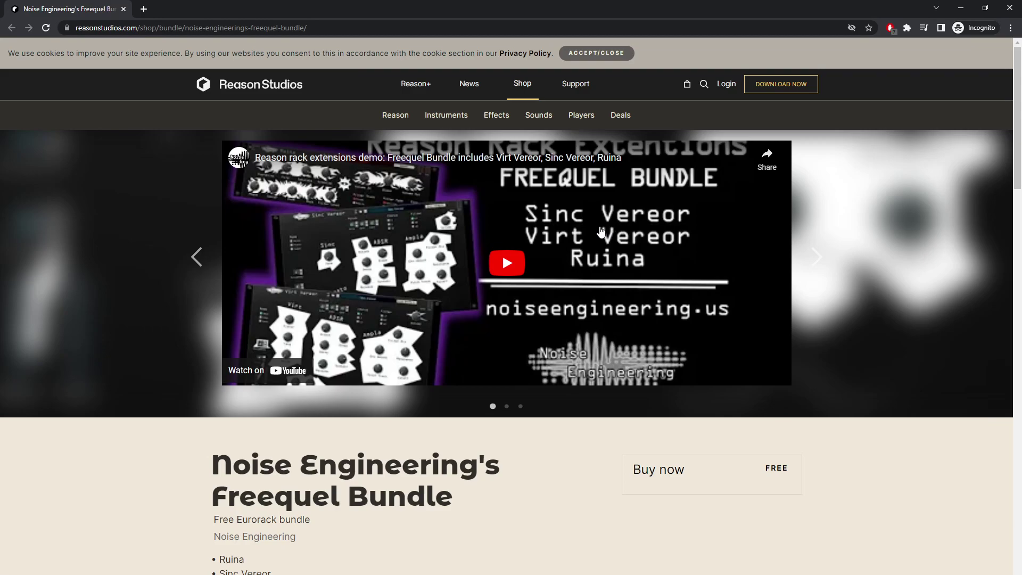
Scroll the Freequel Bundle page to its included plugins: Ruina, Sinc Vereor and Virt Vereor.
scroll(353, 433, down, 3)
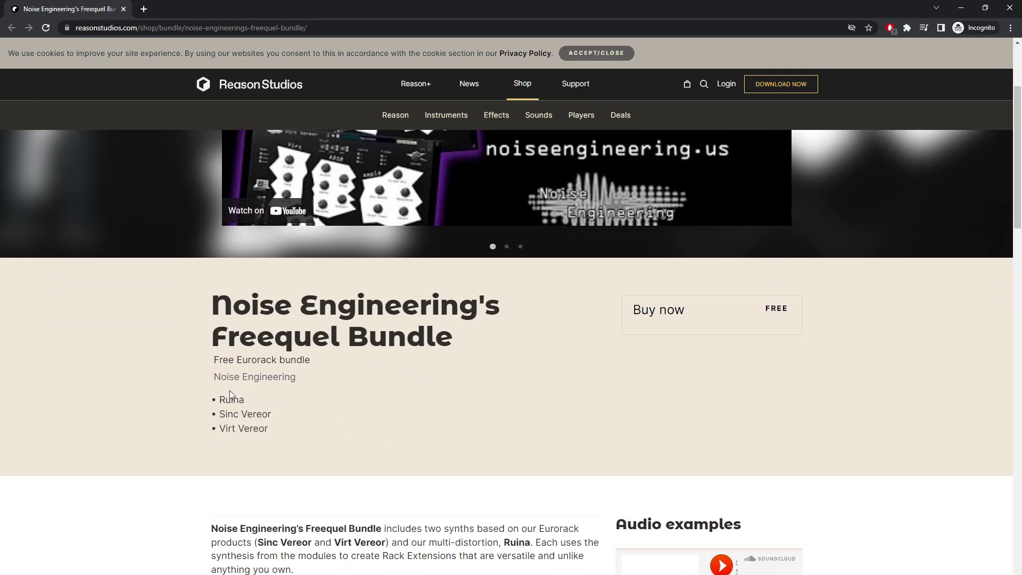
drag(245, 401, 224, 401)
click(298, 399)
scroll(352, 360, up, 3)
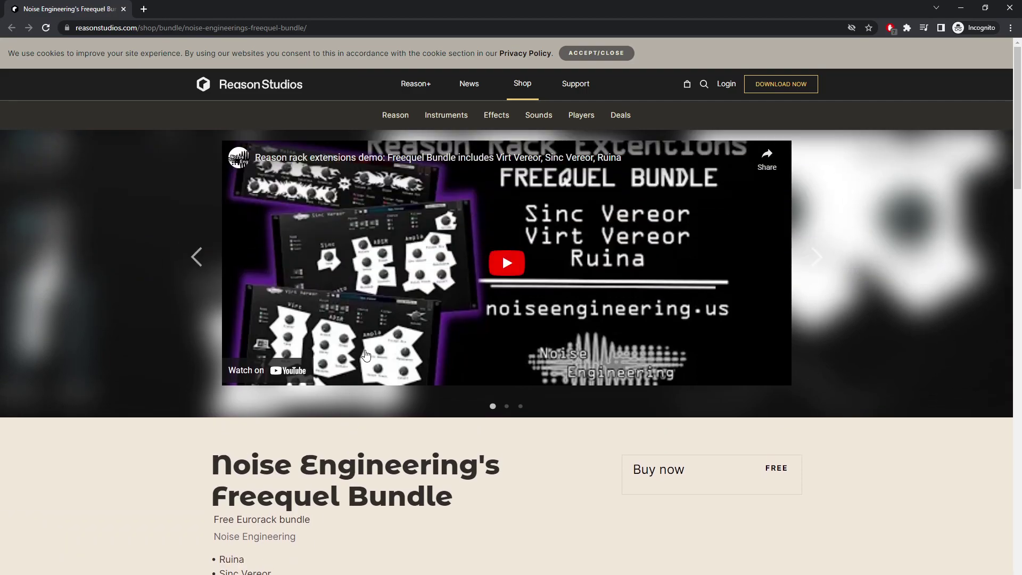
scroll(398, 341, down, 7)
scroll(398, 338, down, 3)
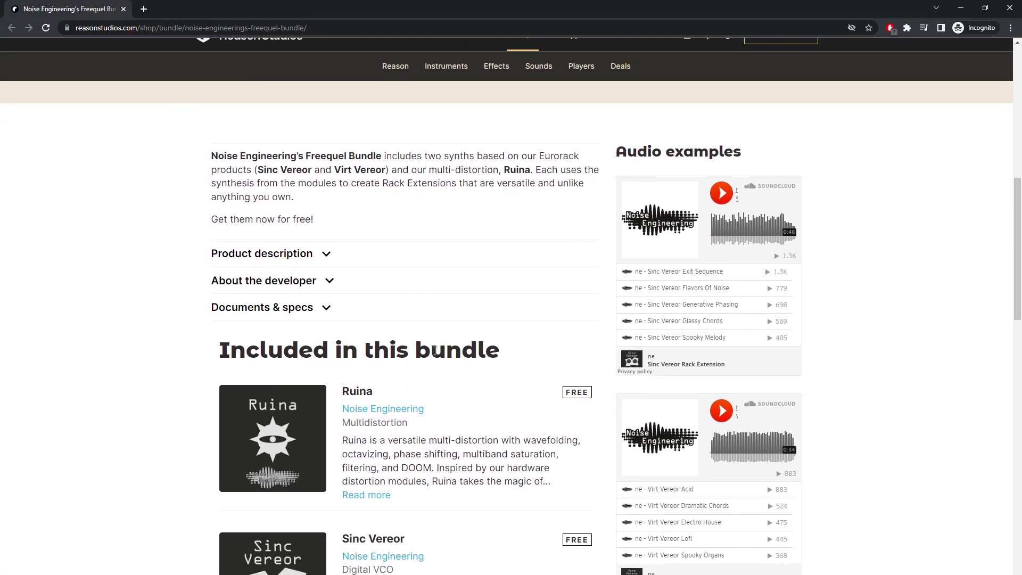
scroll(430, 345, up, 12)
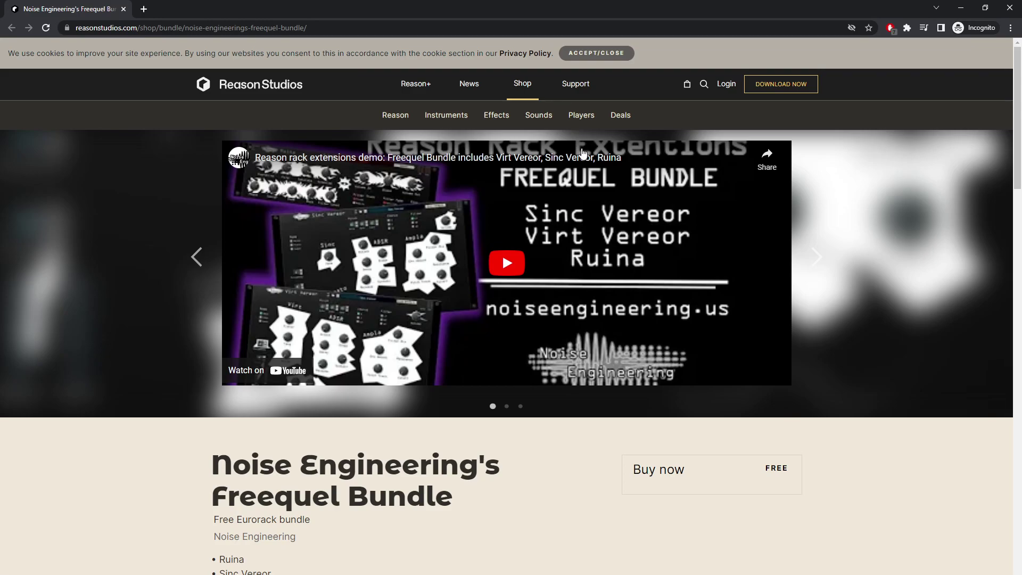
scroll(586, 286, down, 7)
scroll(646, 285, down, 4)
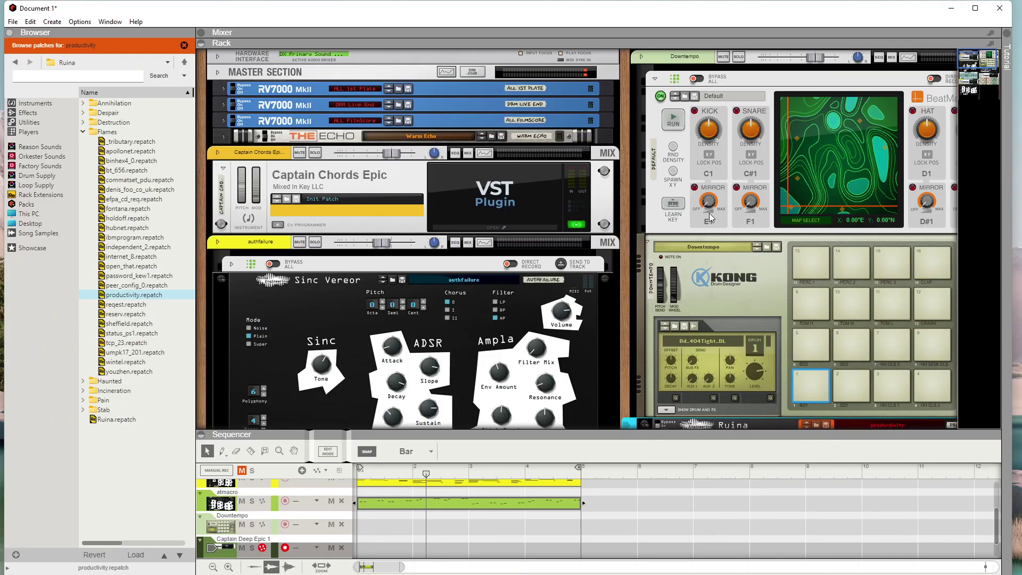
Set the song position near the loop start and start playback.
scroll(714, 267, down, 4)
scroll(714, 267, down, 3)
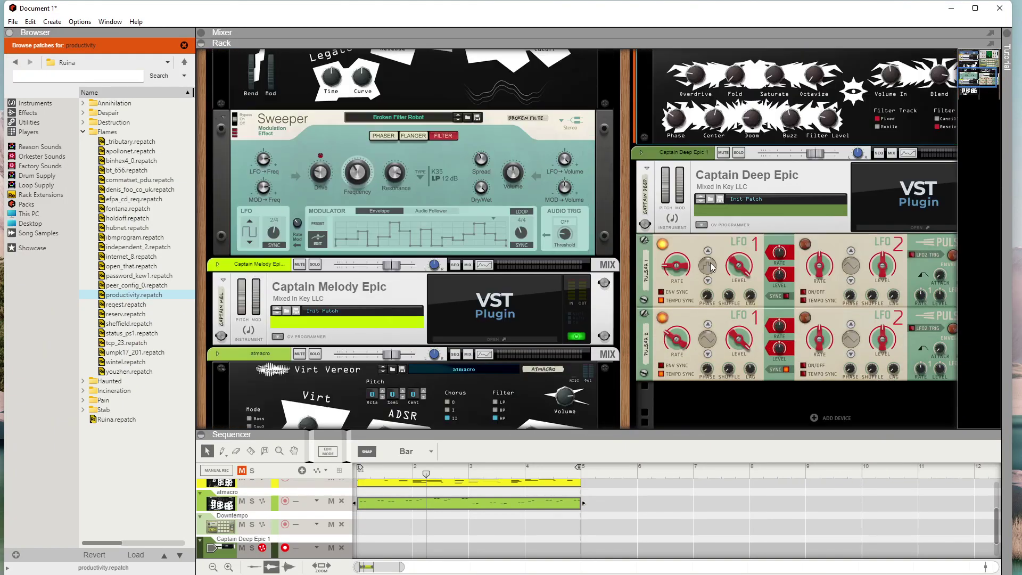
scroll(602, 253, up, 4)
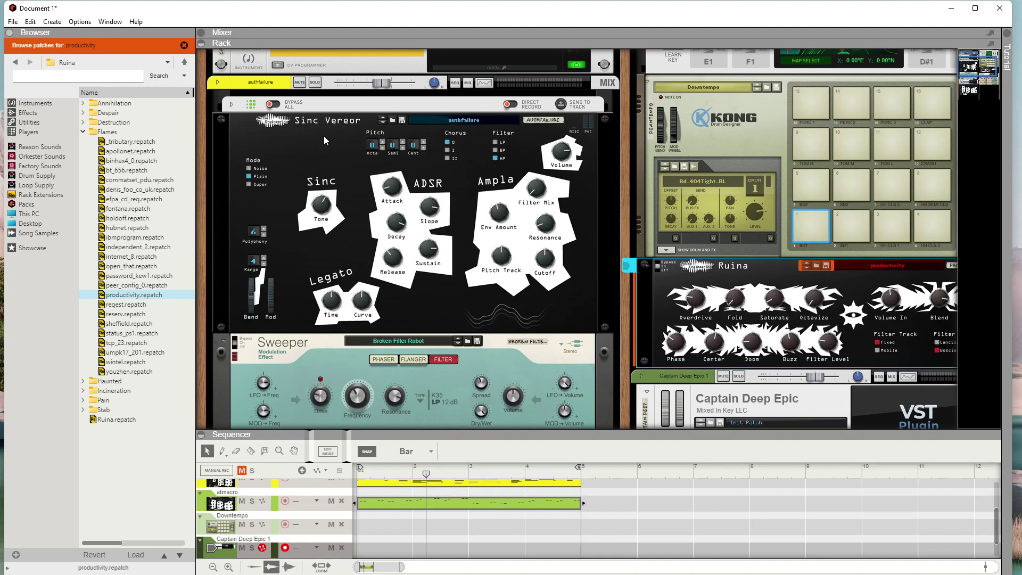
scroll(326, 151, down, 5)
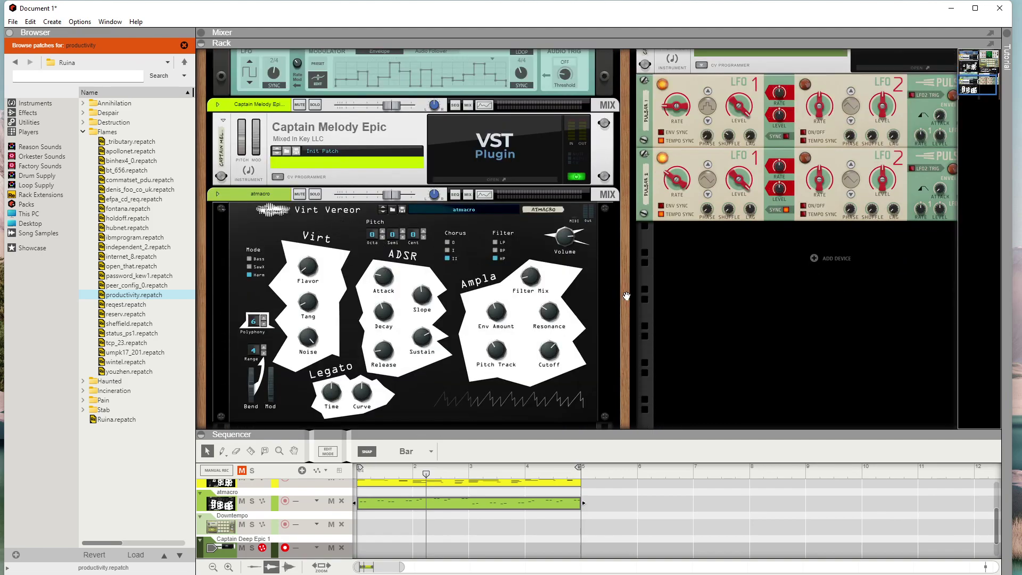
scroll(838, 328, up, 5)
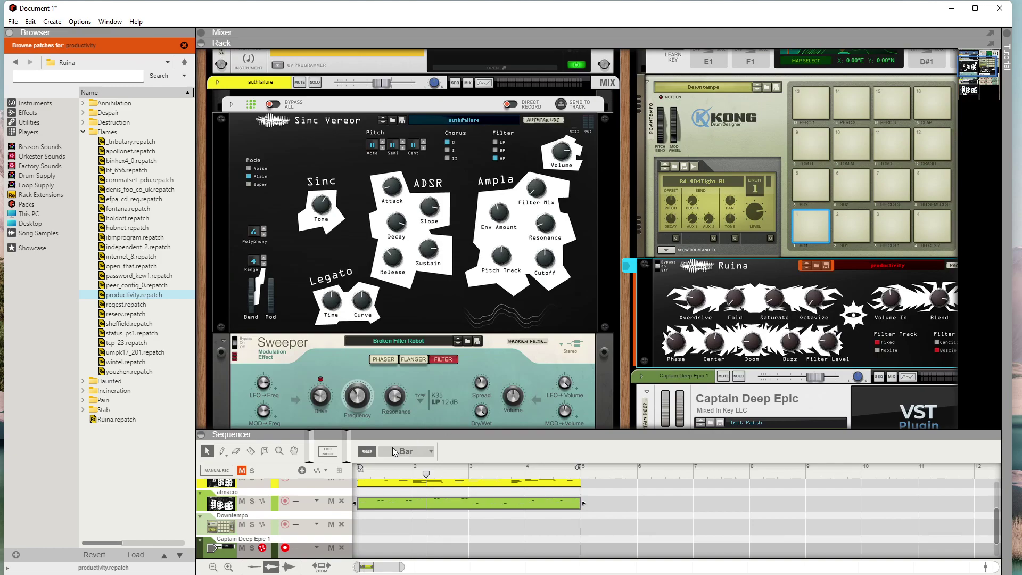
click(375, 468)
key(space)
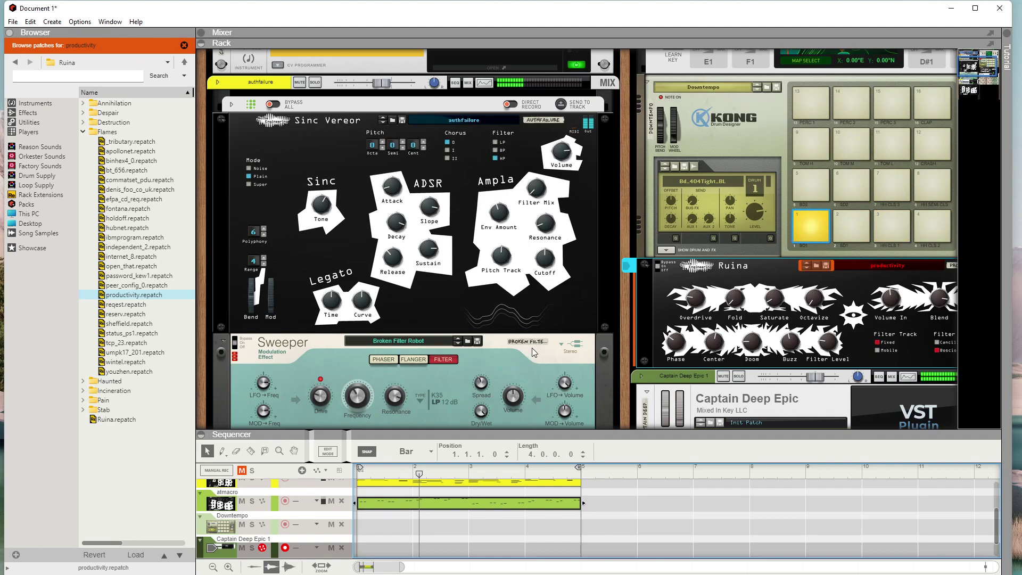
Pan through the rack to view Sinc Vereor, Kong, Ruina and the Sweeper.
scroll(526, 338, down, 9)
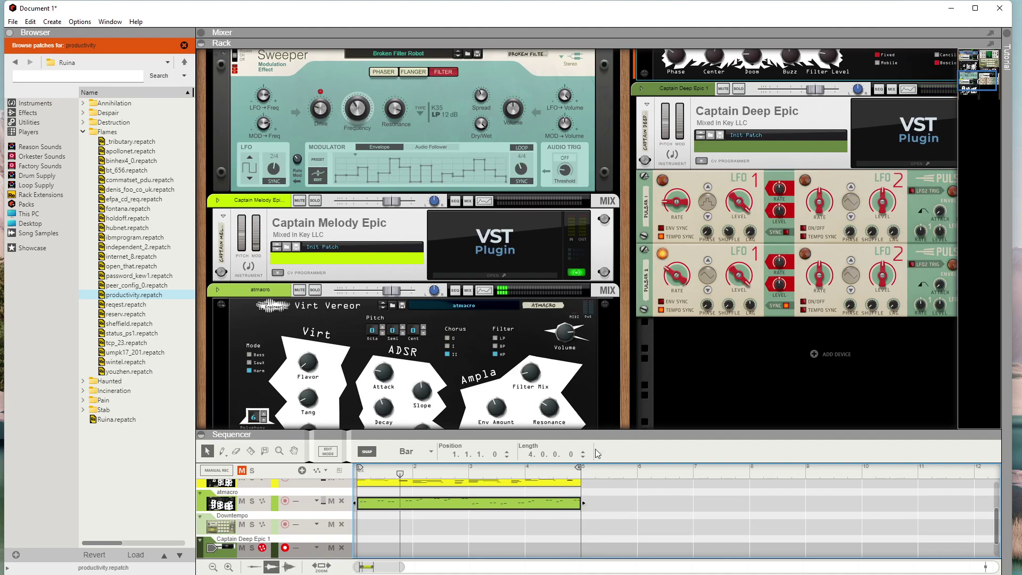
scroll(587, 340, up, 10)
scroll(593, 343, up, 3)
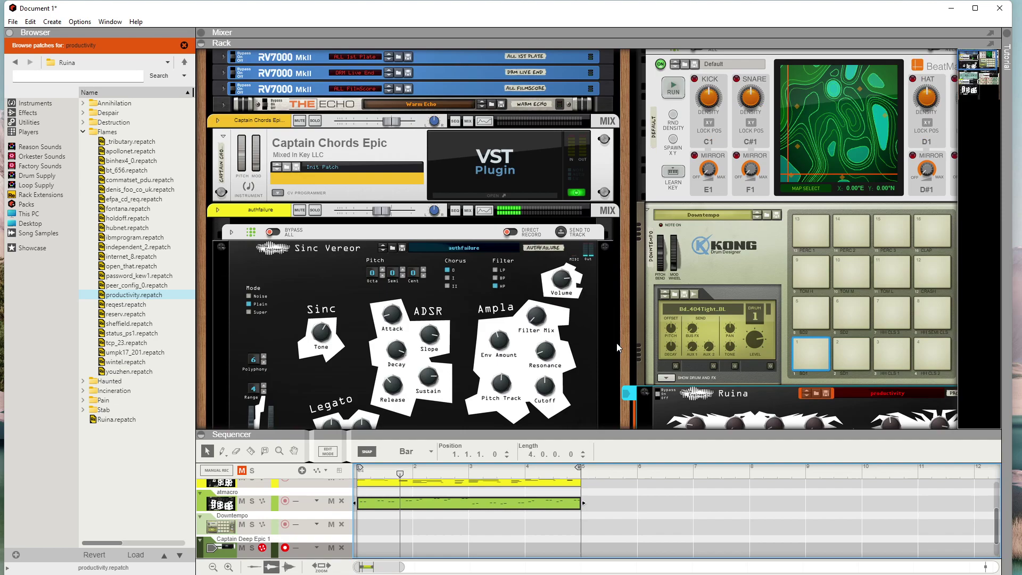
scroll(623, 339, down, 4)
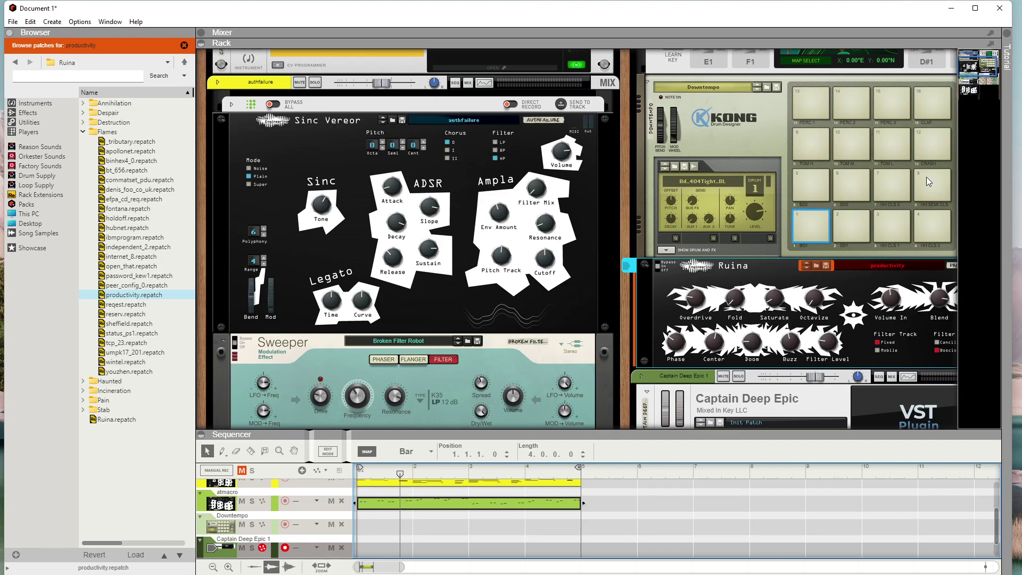
drag(976, 75, 995, 73)
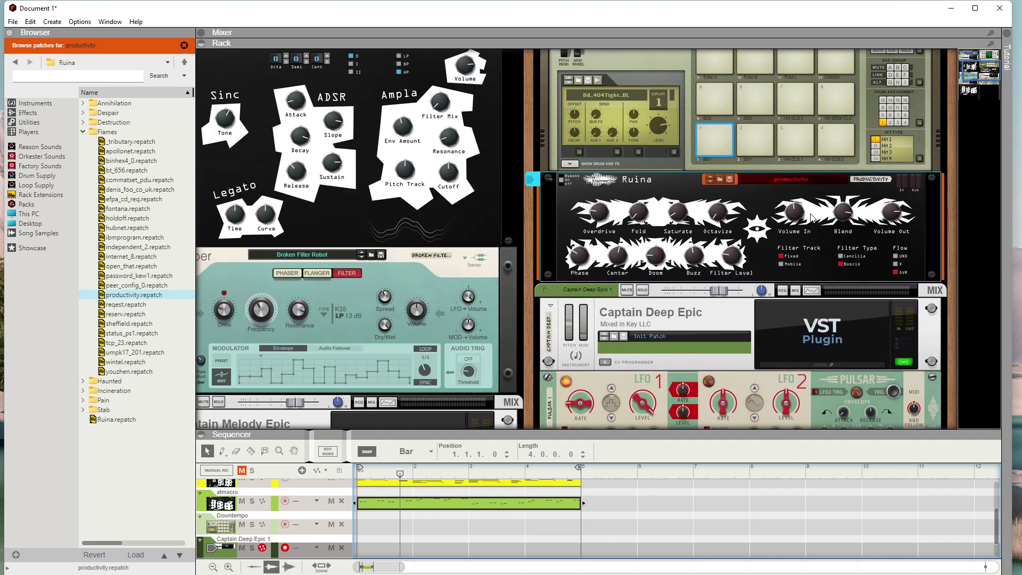
mouse_move(961, 74)
mouse_down()
mouse_move(937, 73)
mouse_move(974, 69)
mouse_up()
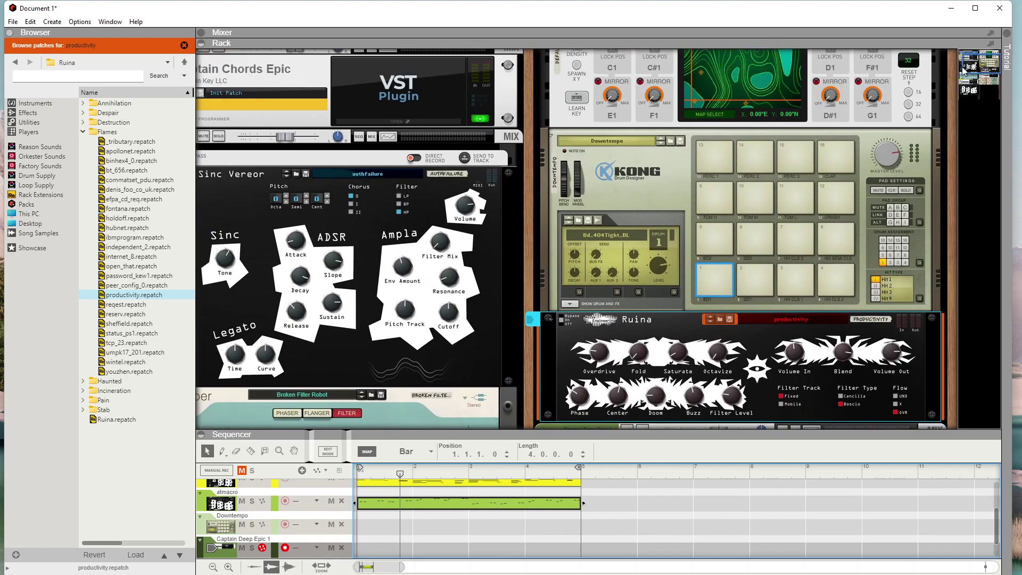
drag(975, 72, 952, 79)
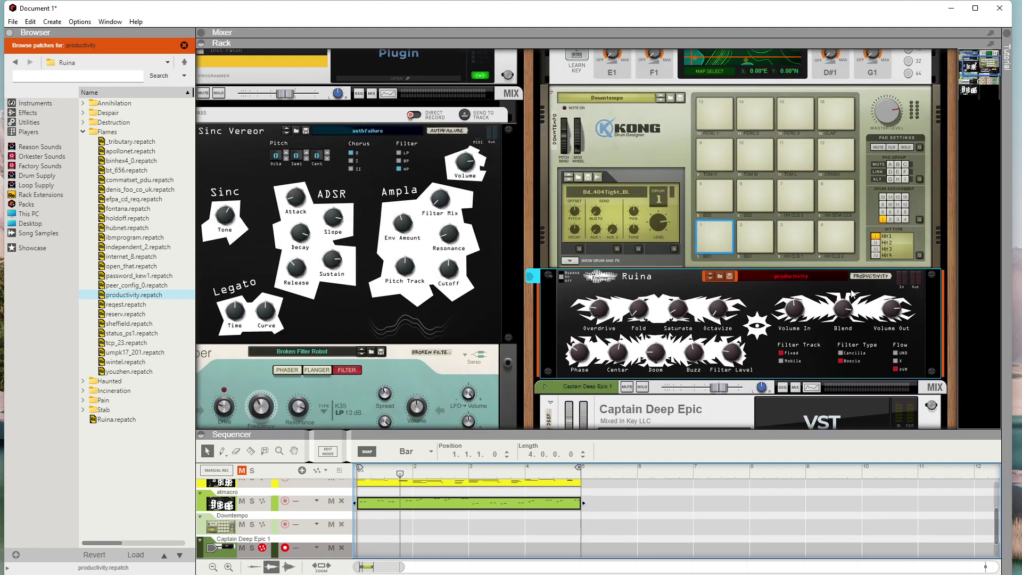
Solo the Downtempo drum track and start playback.
scroll(298, 532, up, 2)
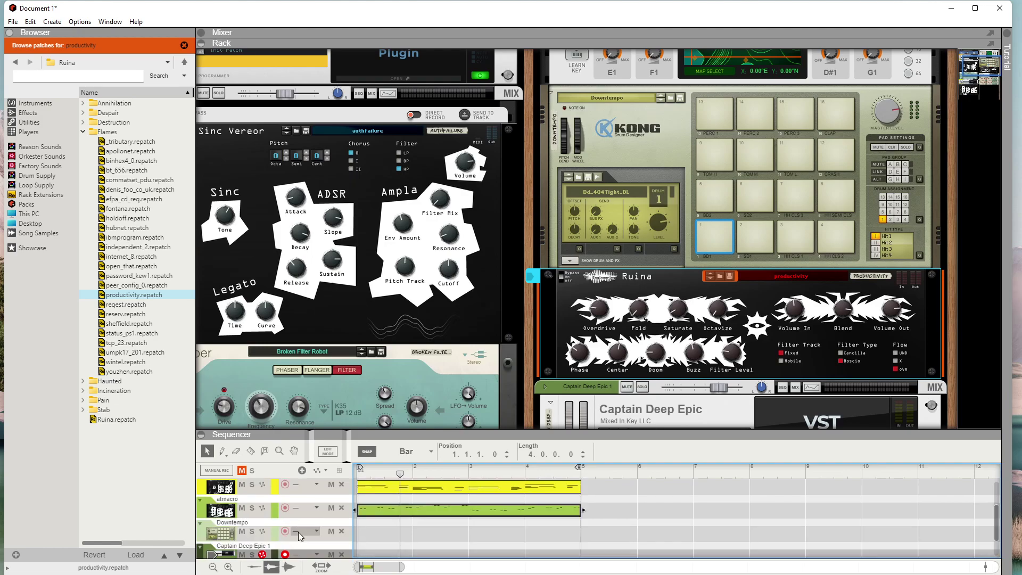
scroll(292, 533, down, 2)
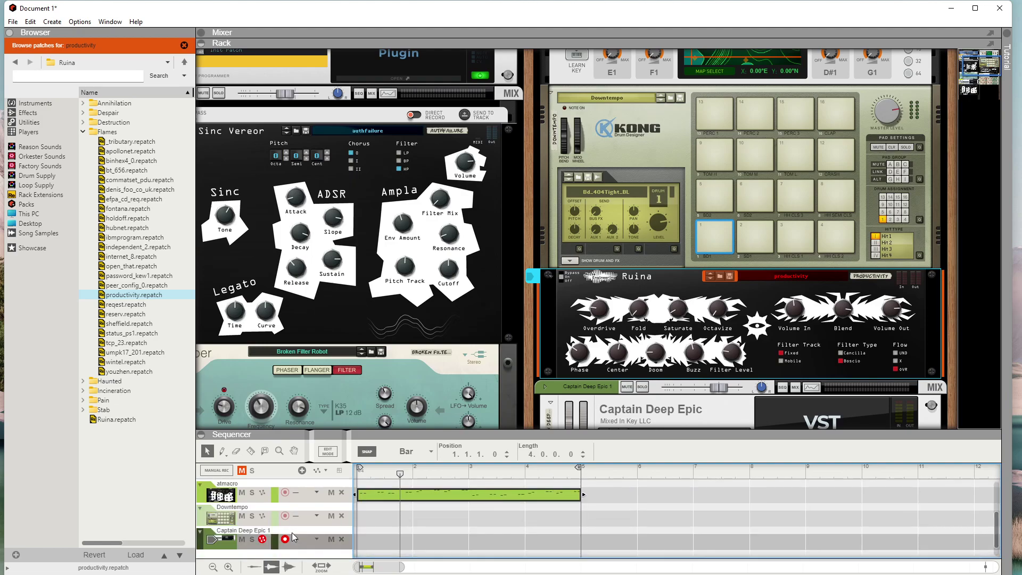
click(252, 516)
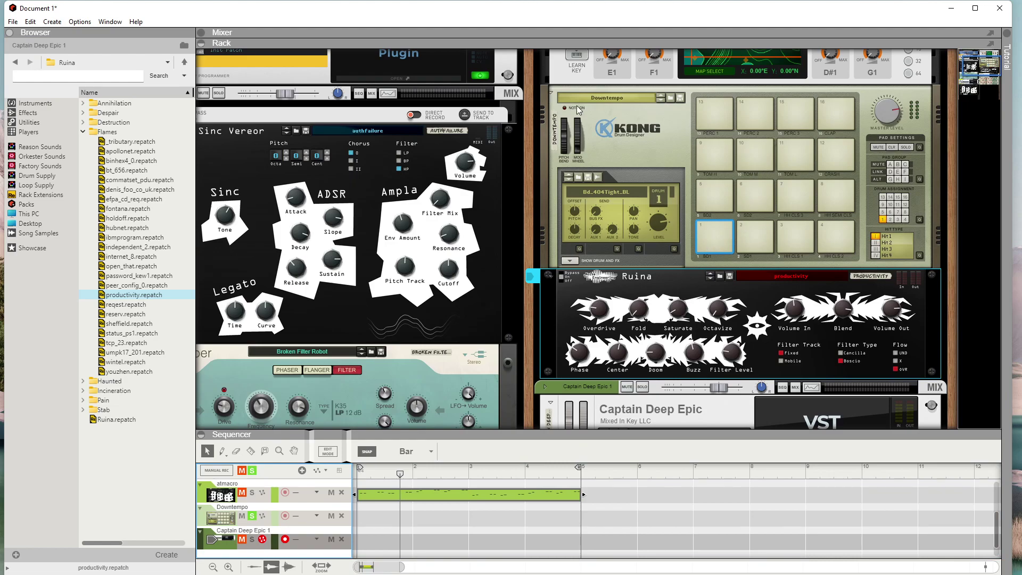
key(space)
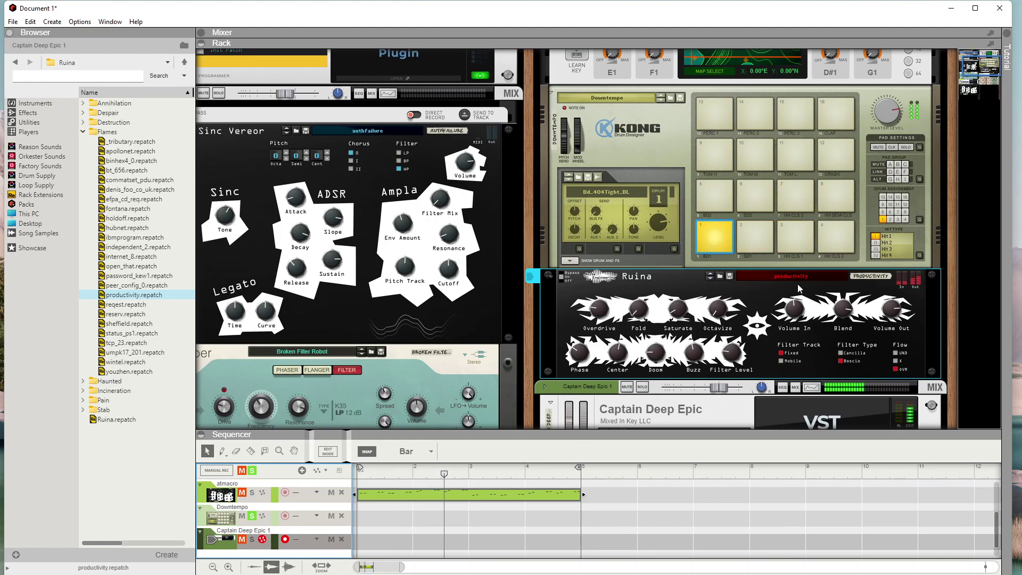
On Ruina, raise Saturate to 45 % and turn Octavize down to 0 %.
click(599, 300)
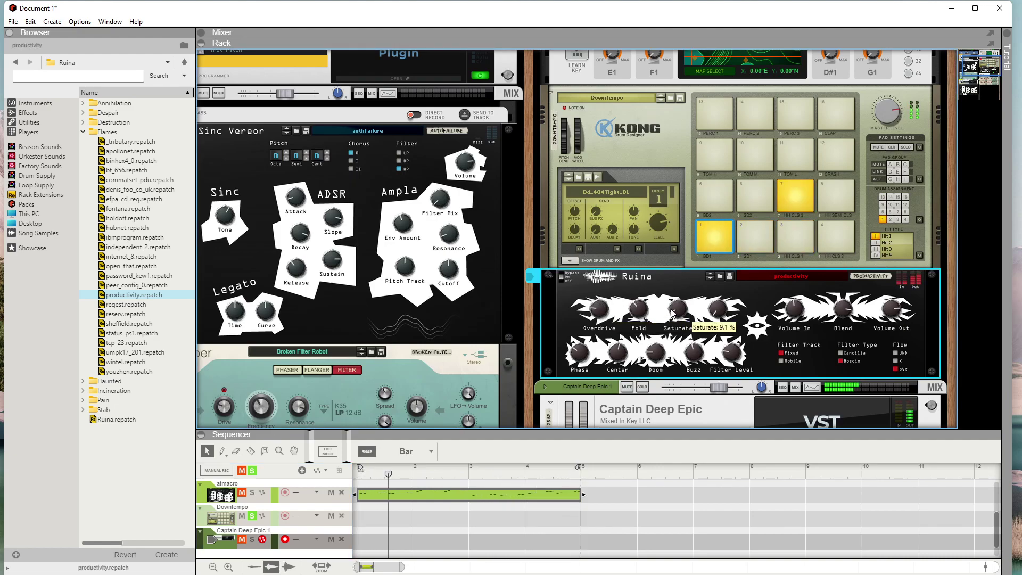
drag(672, 313, 677, 299)
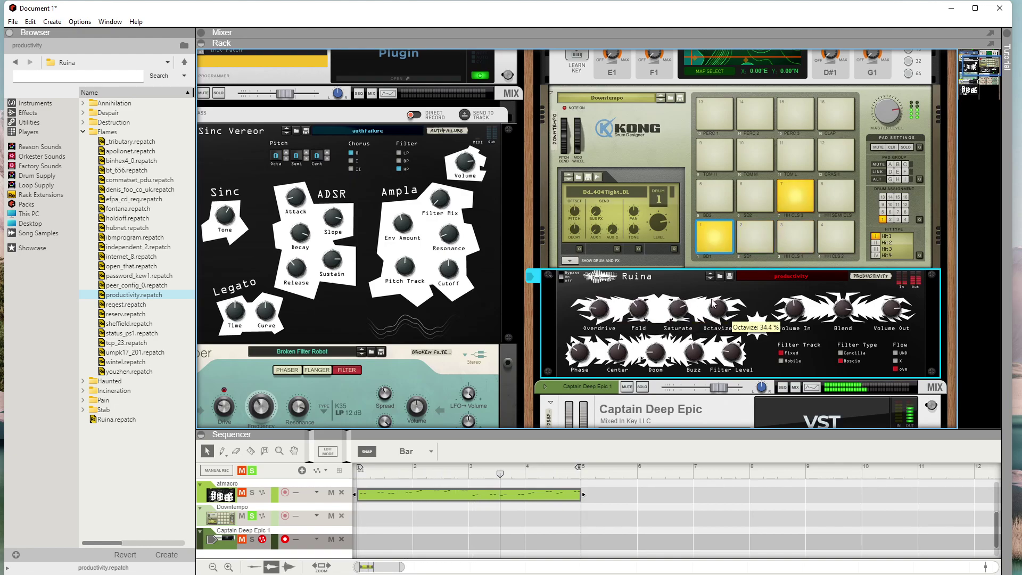
drag(713, 304, 711, 318)
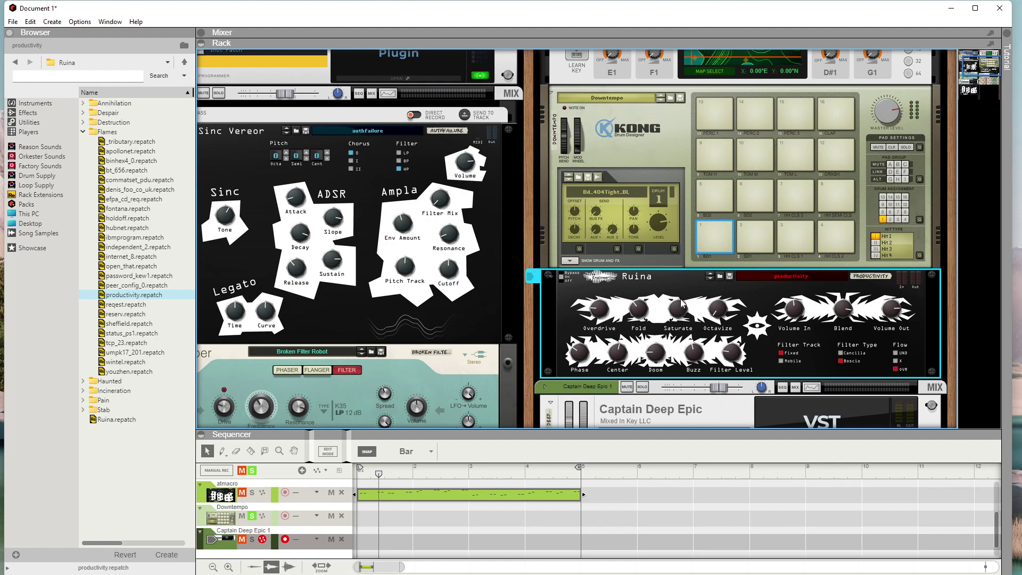
mouse_move(679, 301)
Browse Ruina's patch folders down to the Incineration folder.
click(83, 132)
click(83, 122)
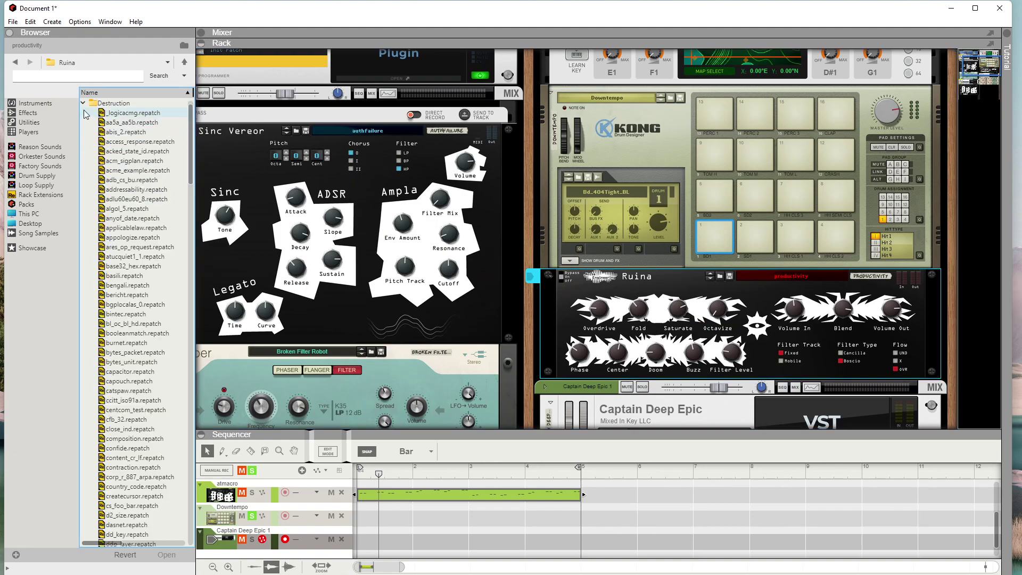
click(83, 105)
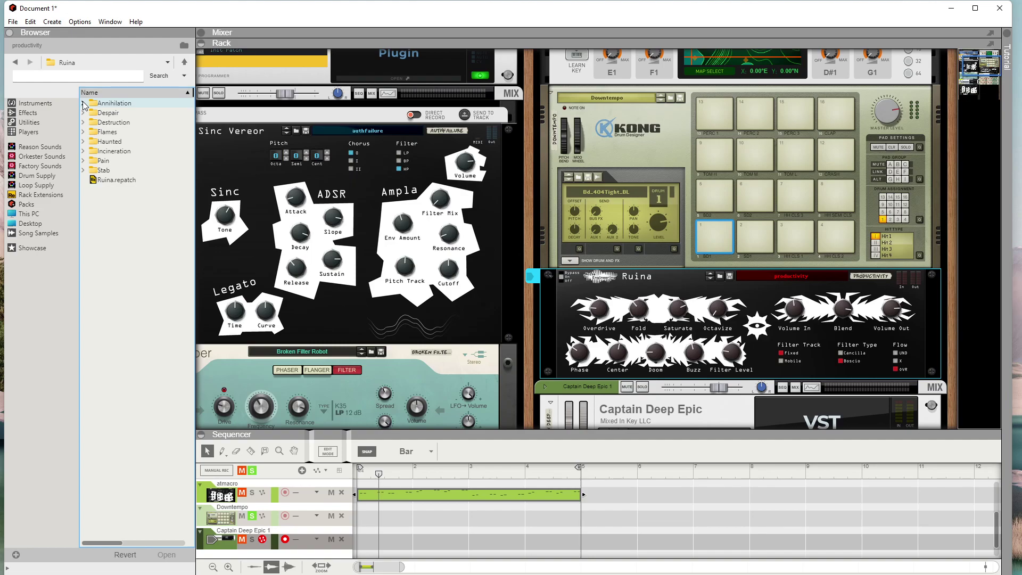
click(83, 105)
scroll(134, 310, down, 20)
scroll(135, 310, down, 15)
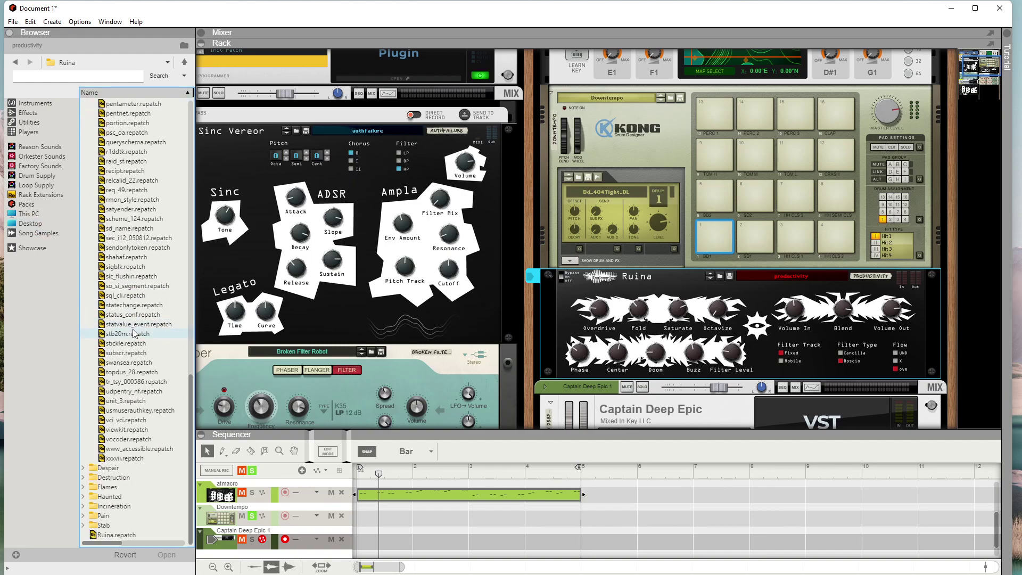
click(83, 506)
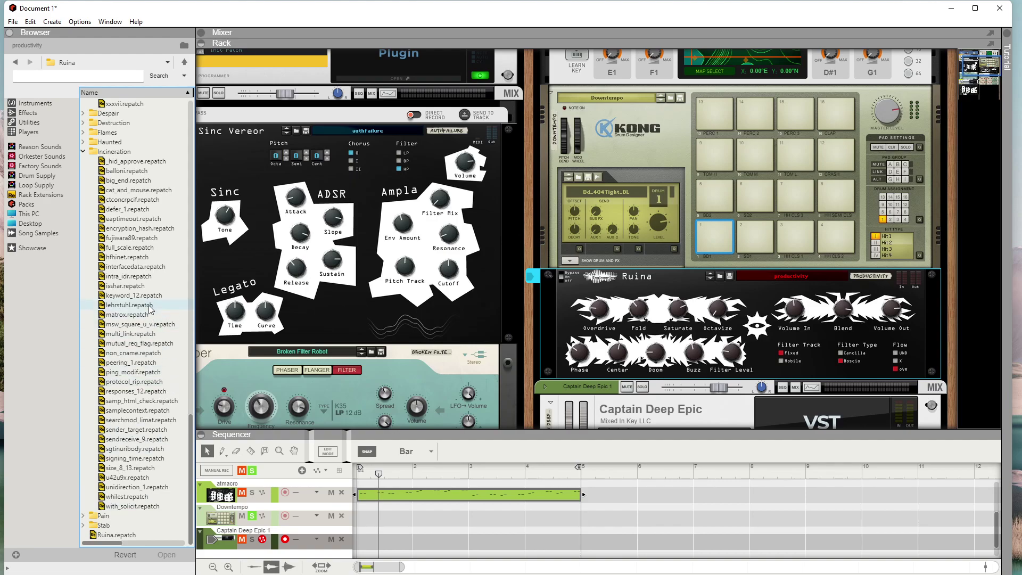
Load lehrstuhl into Ruina and play the song with it.
click(130, 305)
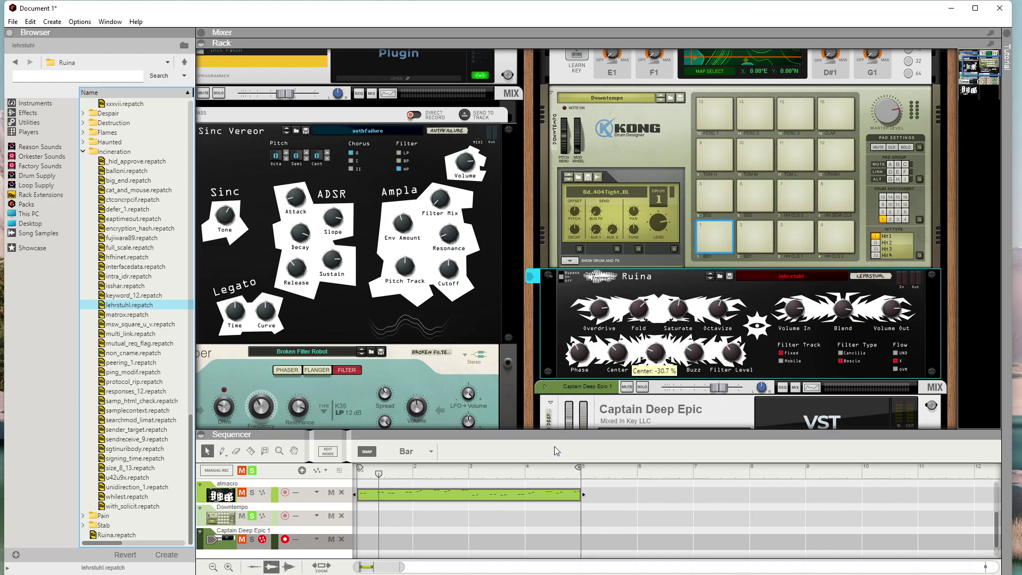
key(space)
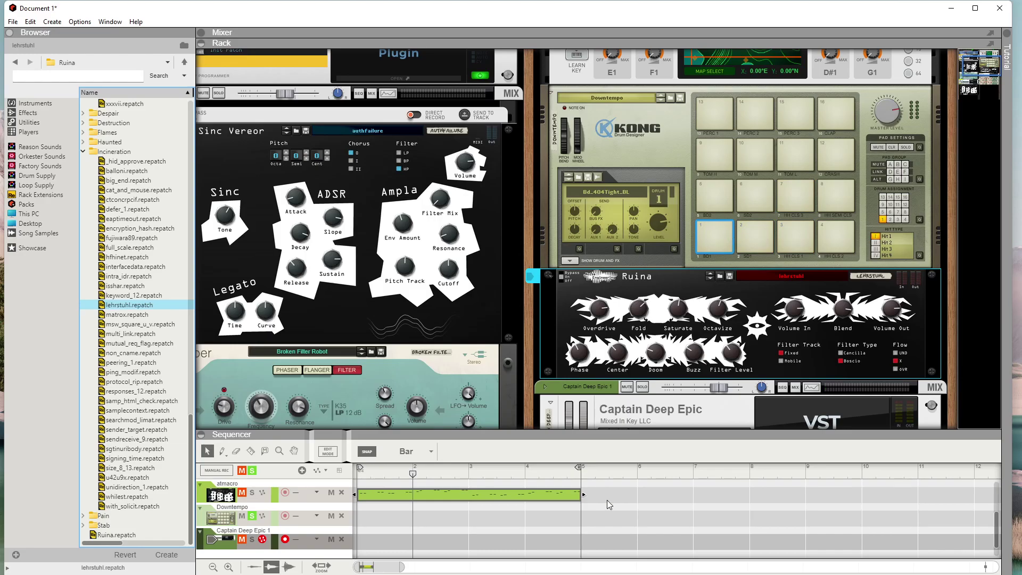
scroll(494, 328, down, 6)
scroll(668, 322, up, 9)
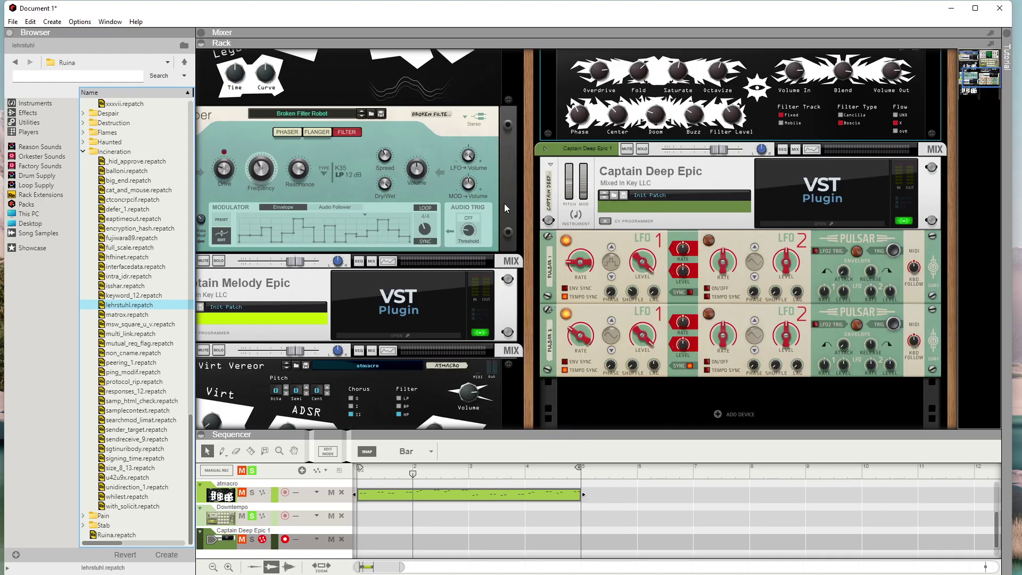
Search the effects for 'max' and add an MClass Maximizer below the top plate device.
click(338, 91)
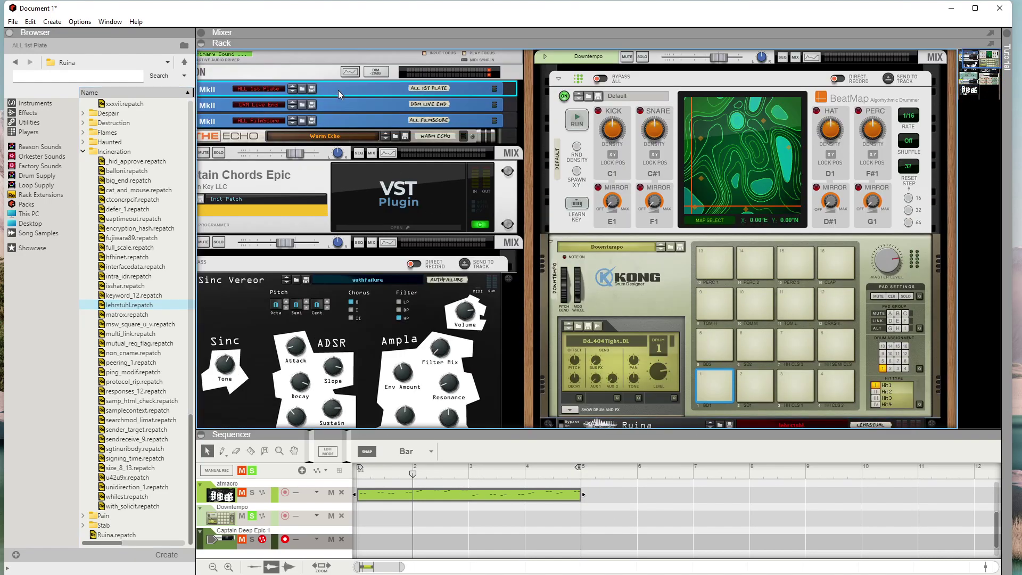
click(48, 112)
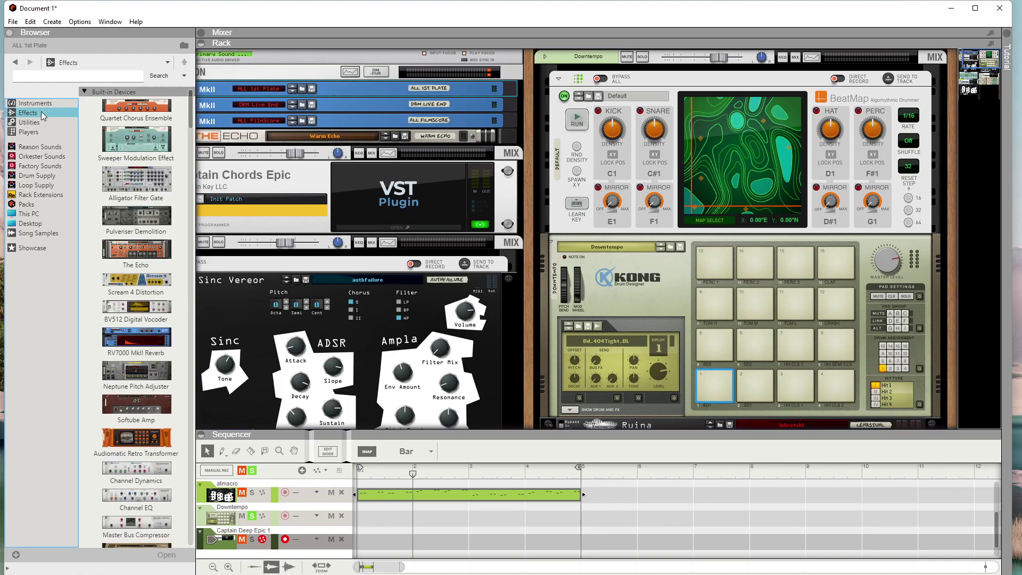
click(104, 78)
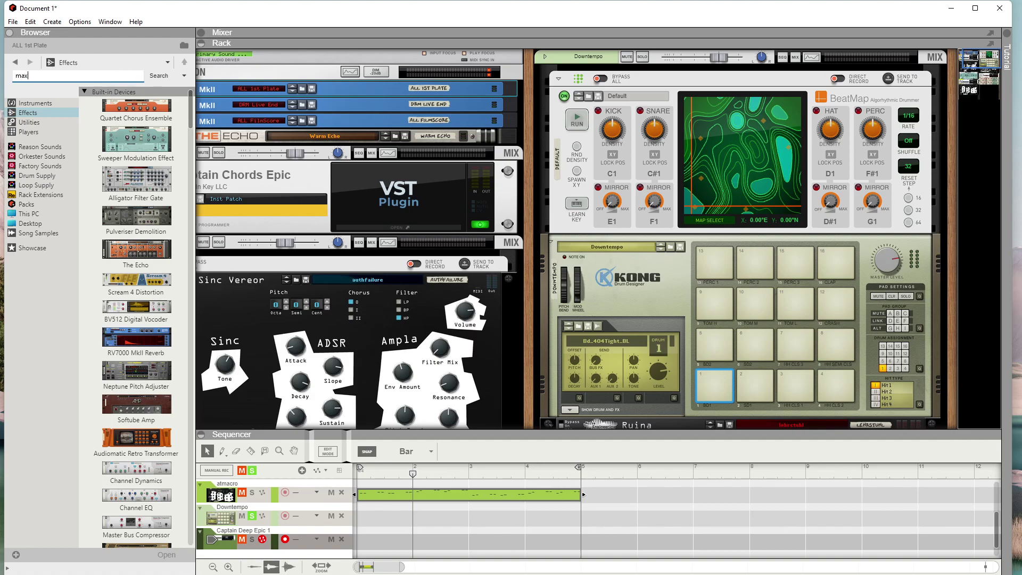
key(Return)
drag(132, 168, 324, 89)
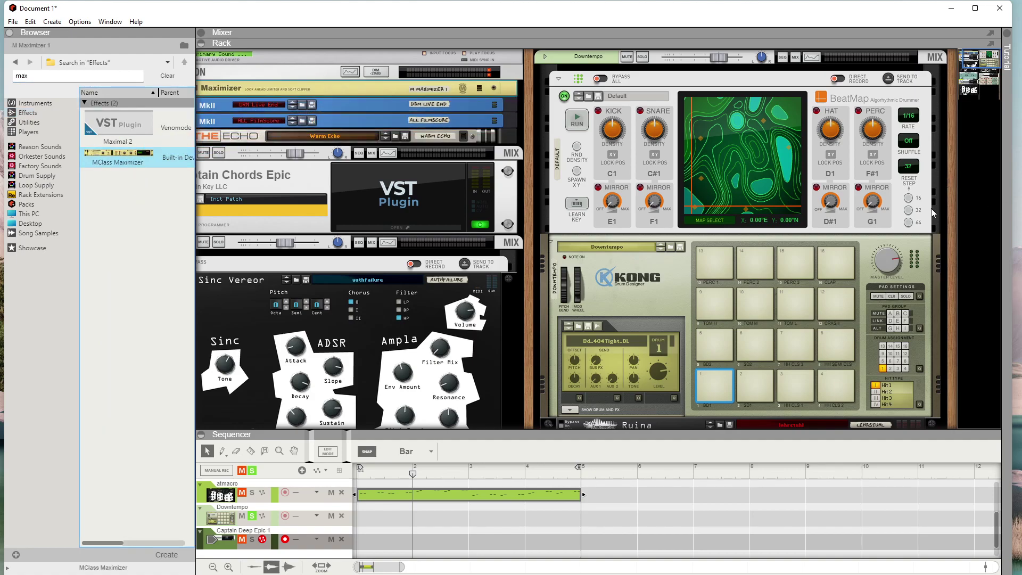
In the mixer, enable Send 1 on Captain Chords, authfailure and Captain Melody.
click(201, 33)
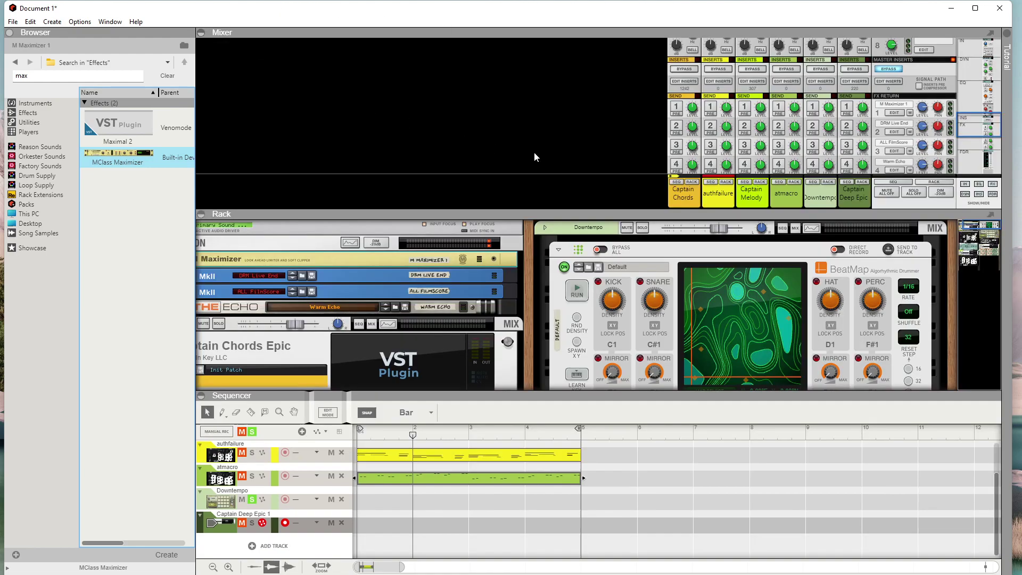
click(676, 106)
click(710, 106)
click(744, 106)
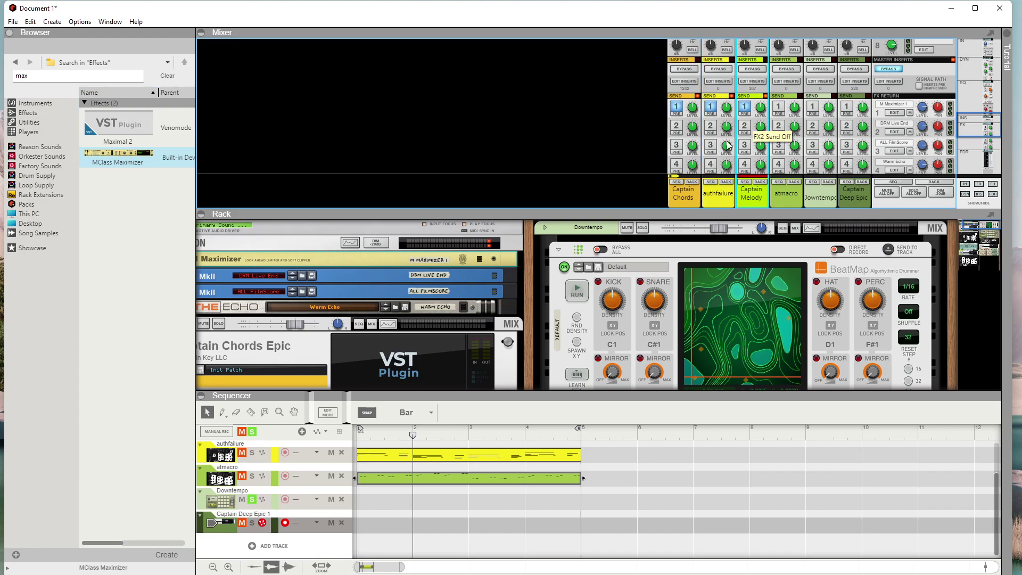
Set the Downtempo drum level to about -15 dB and play the mix.
scroll(746, 341, down, 3)
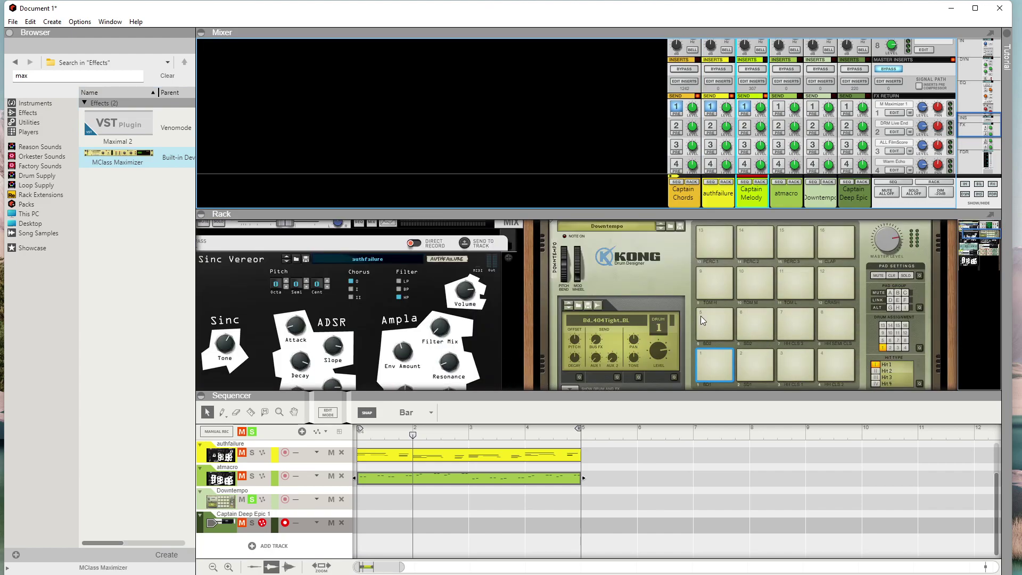
scroll(701, 320, up, 6)
drag(716, 230, 692, 228)
key(space)
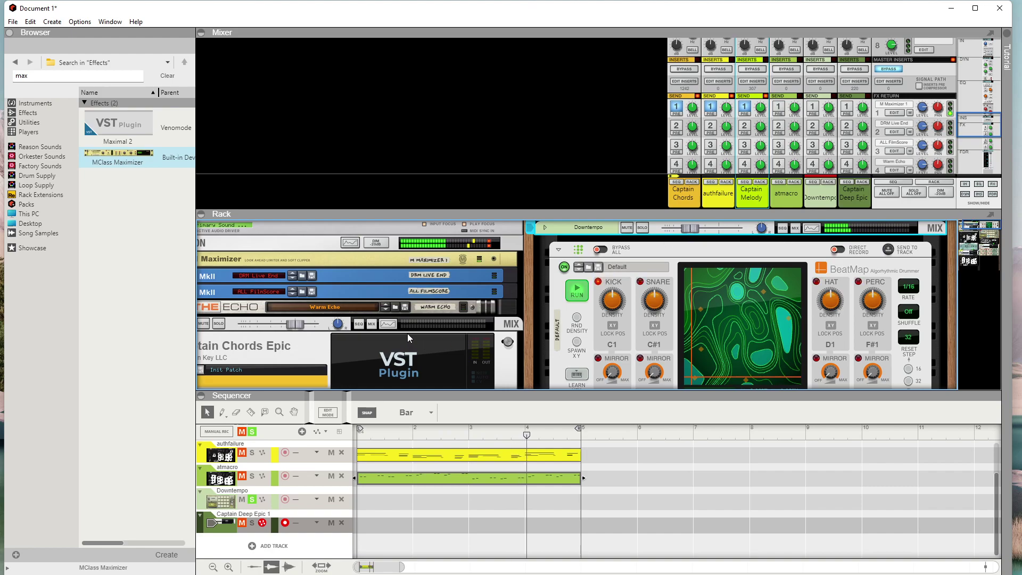
Collapse the mixer, keeping the rack shown, and nudge the Downtempo level up.
click(201, 33)
click(201, 44)
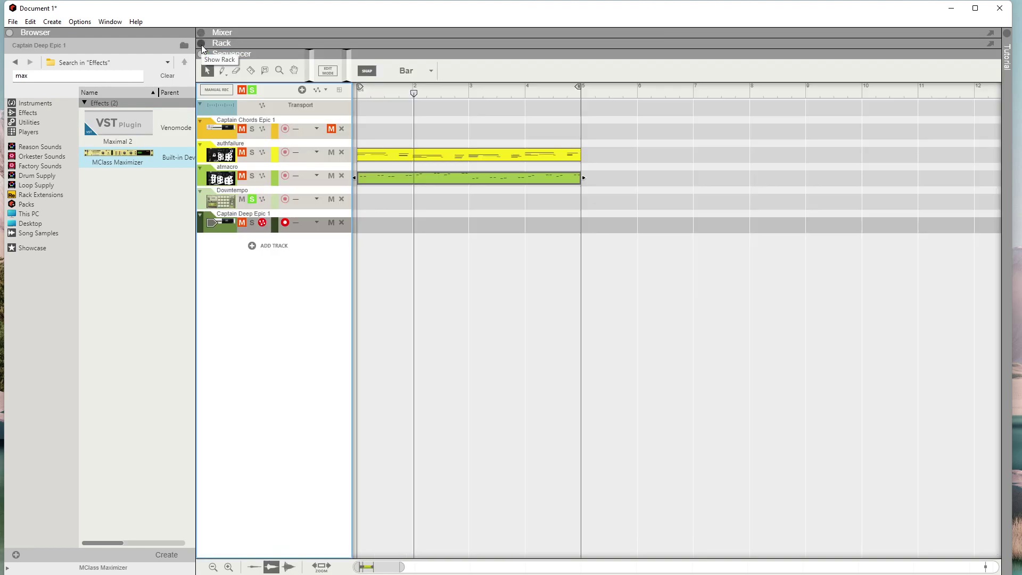
click(202, 45)
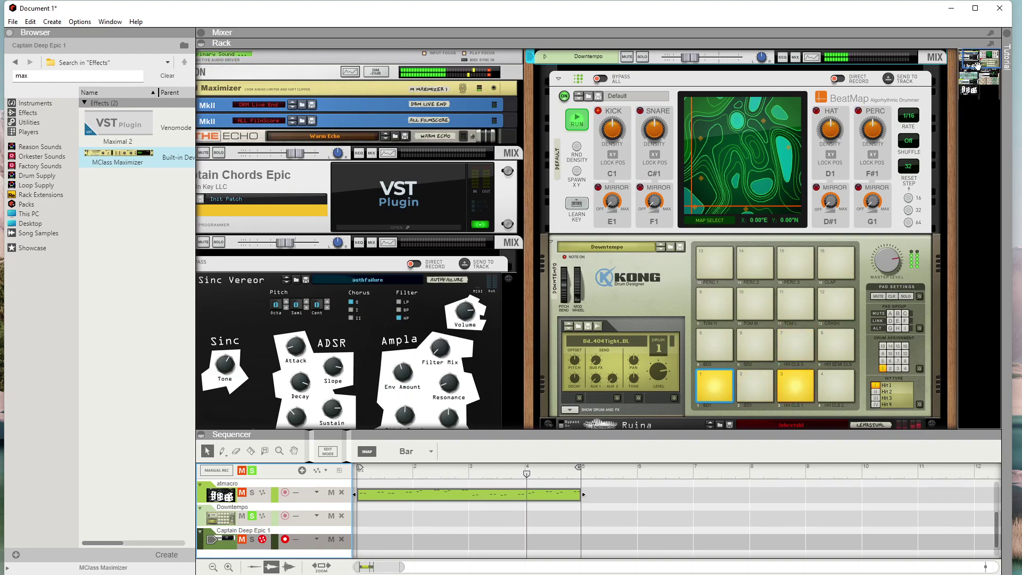
drag(978, 65, 972, 90)
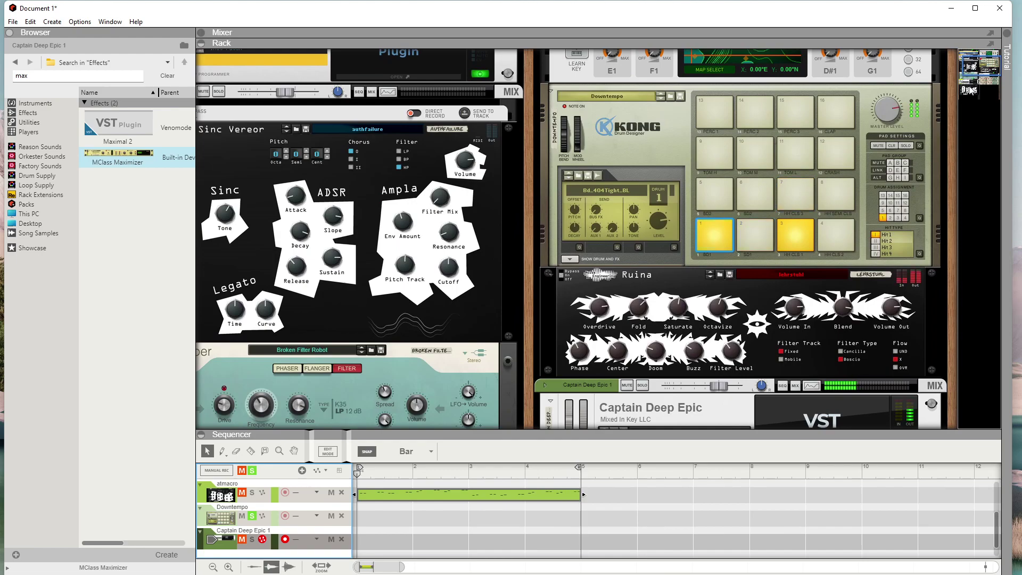
scroll(772, 133, up, 5)
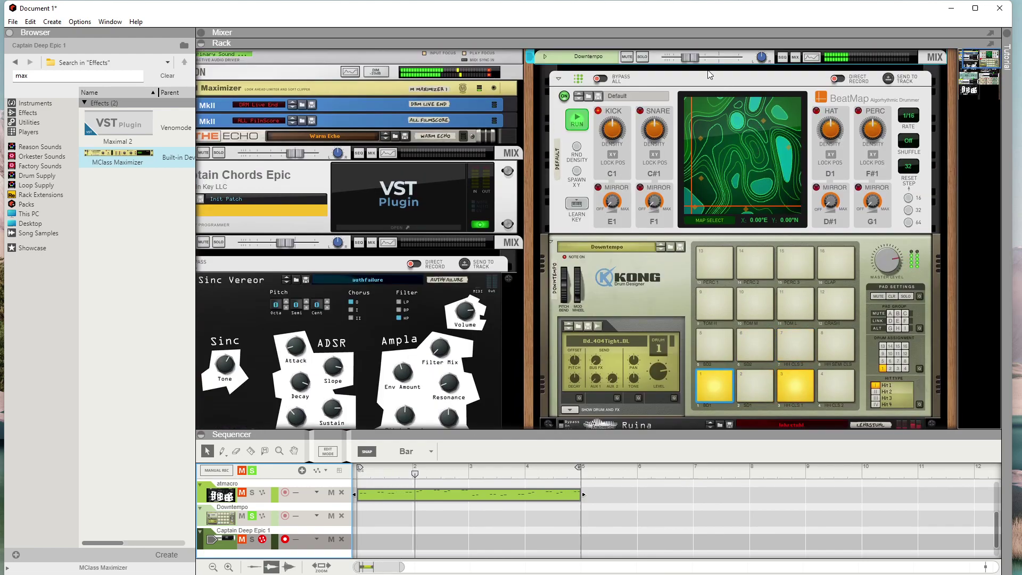
drag(691, 57, 699, 66)
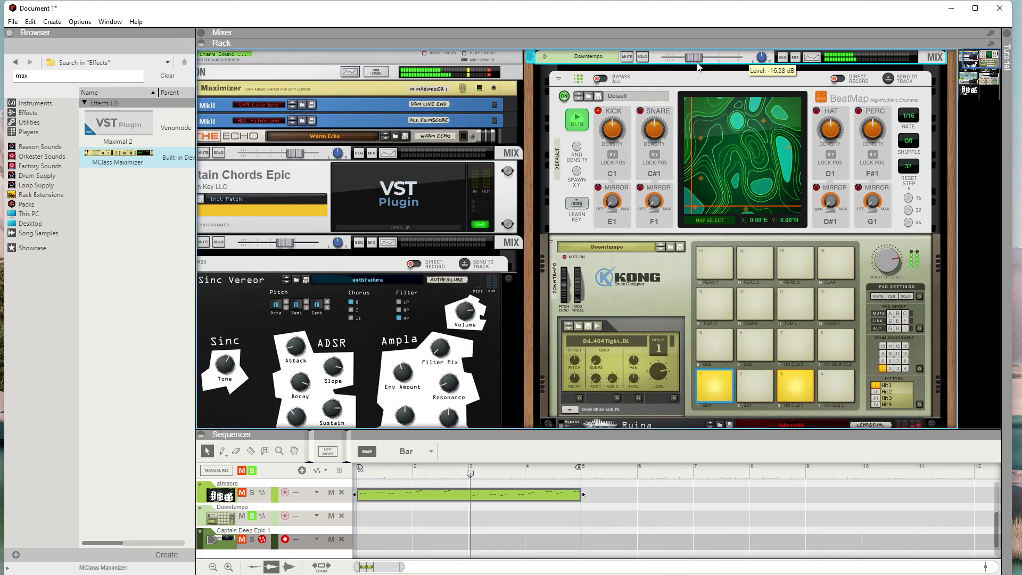
Step Ruina through keyword_12, isshar, msw_square_u_v, multi_link and matrox to non_cname.
scroll(704, 113, down, 5)
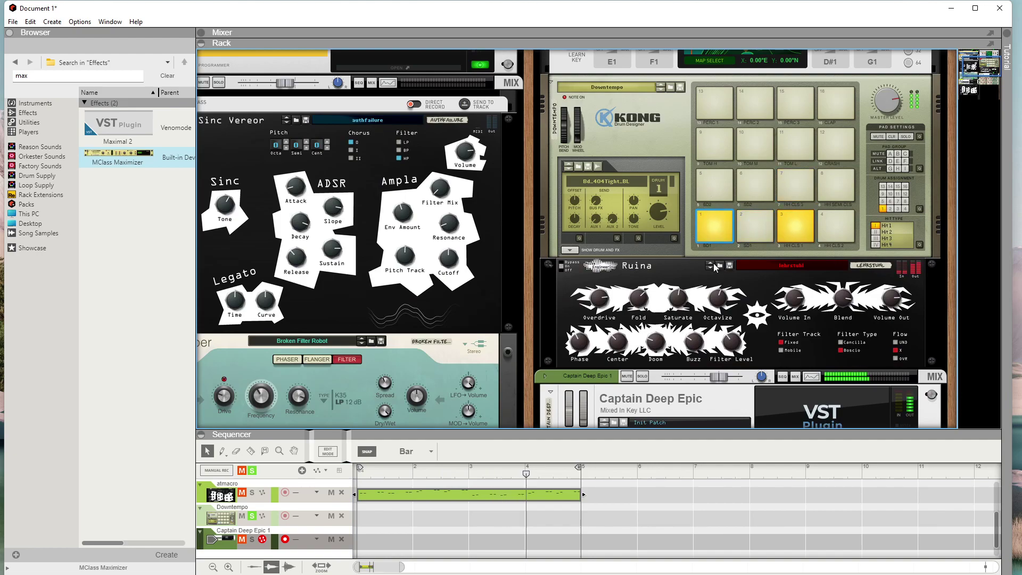
click(711, 268)
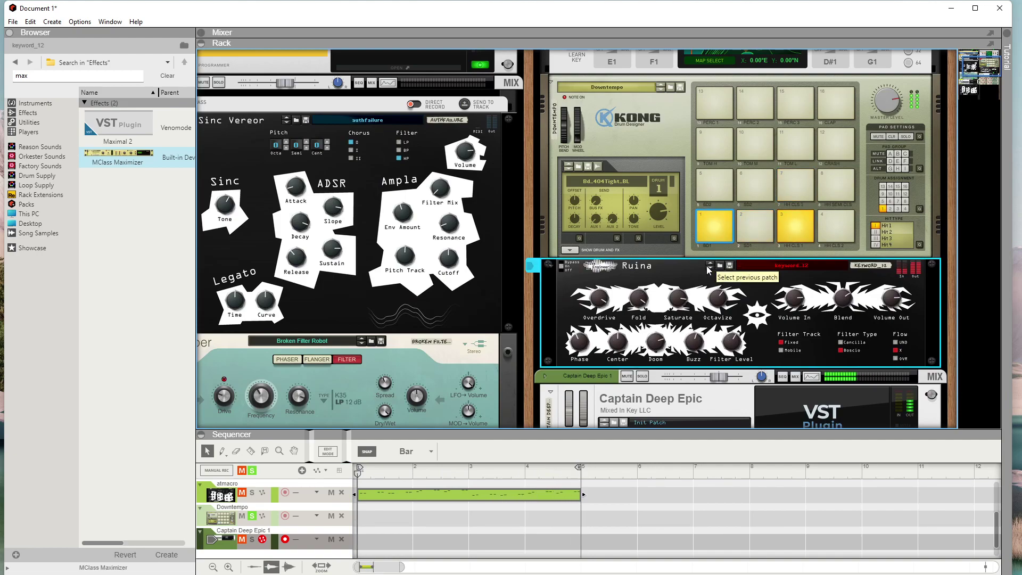
click(710, 267)
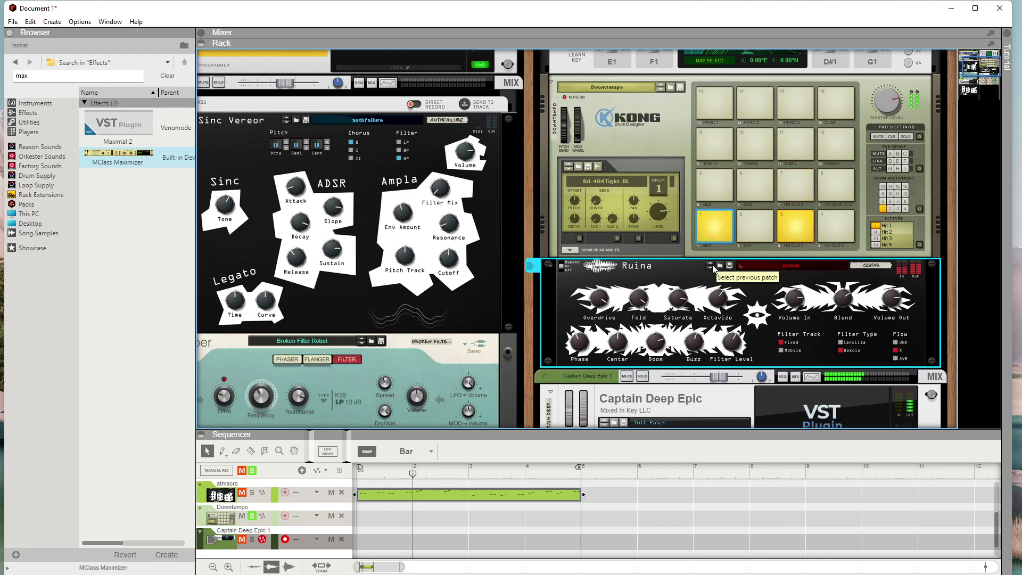
scroll(712, 269, up, 5)
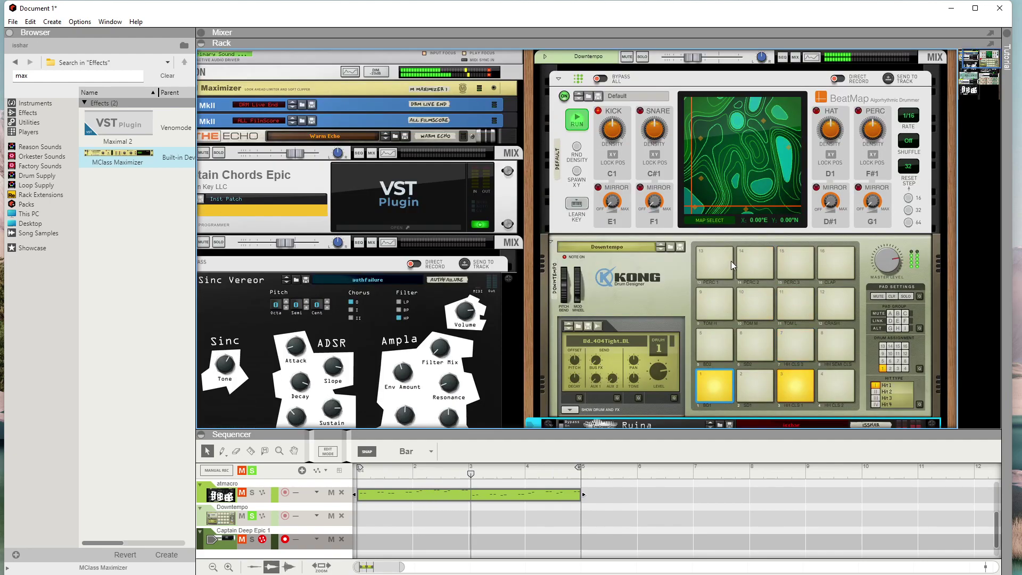
drag(692, 56, 700, 54)
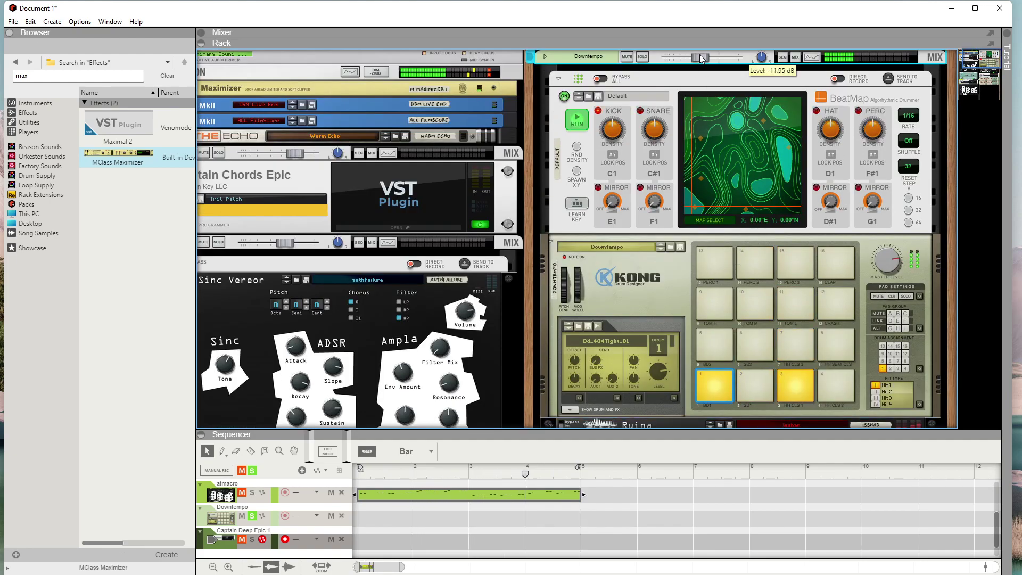
scroll(702, 213, down, 6)
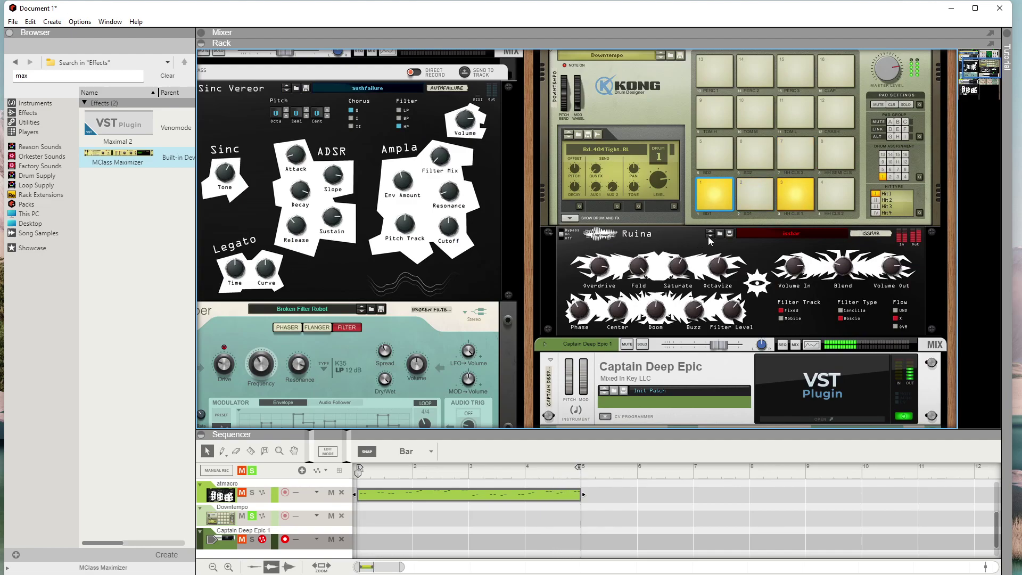
click(709, 236)
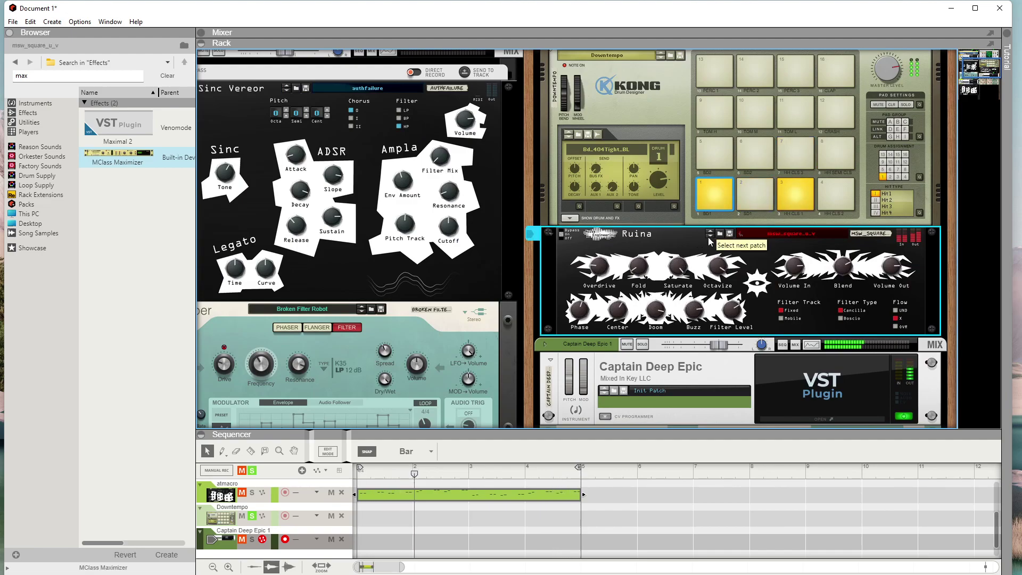
click(710, 233)
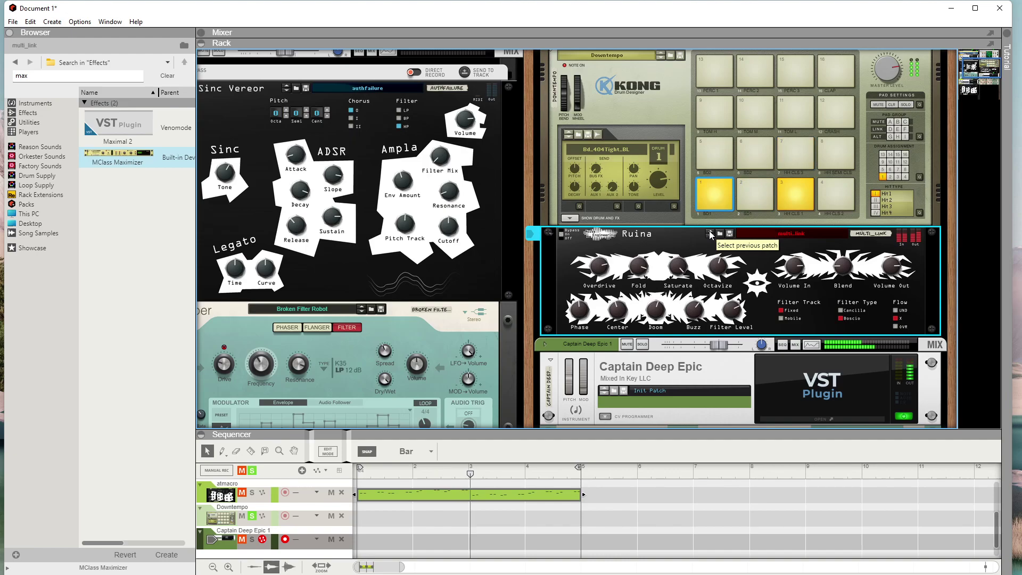
click(709, 238)
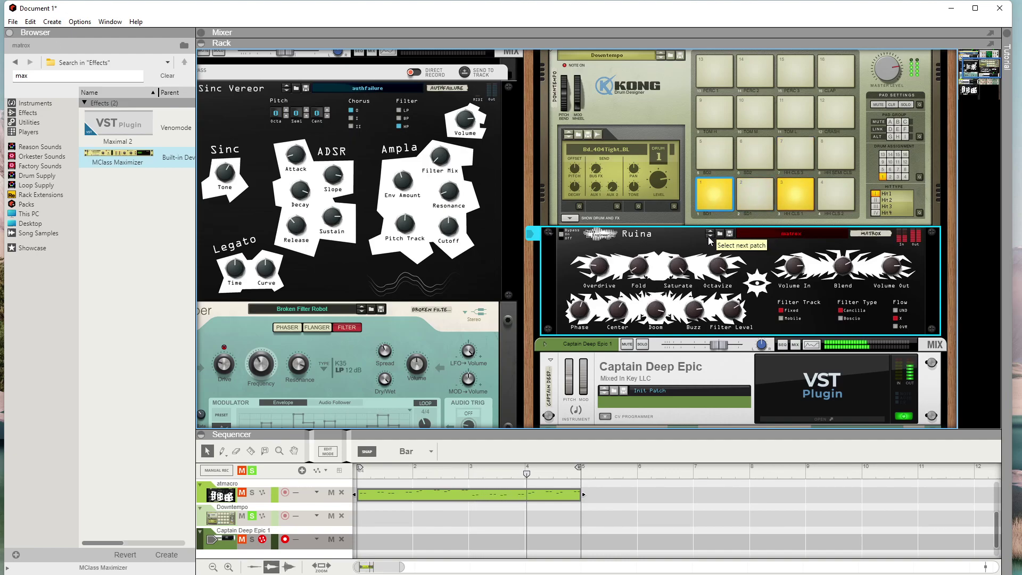
click(710, 238)
click(710, 238)
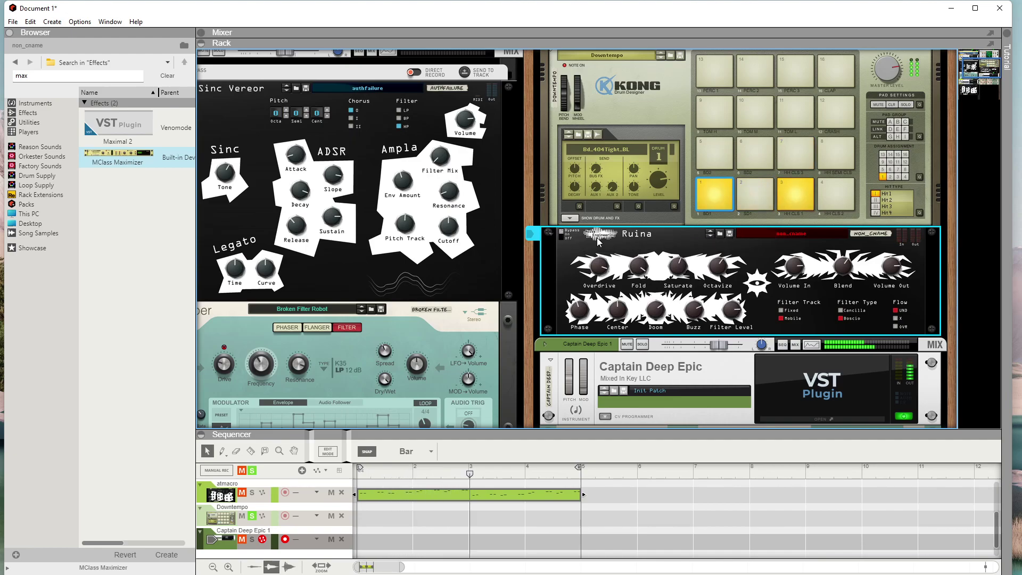
Raise the Downtempo level to about -2.8 dB and select Ruina.
scroll(670, 231, up, 6)
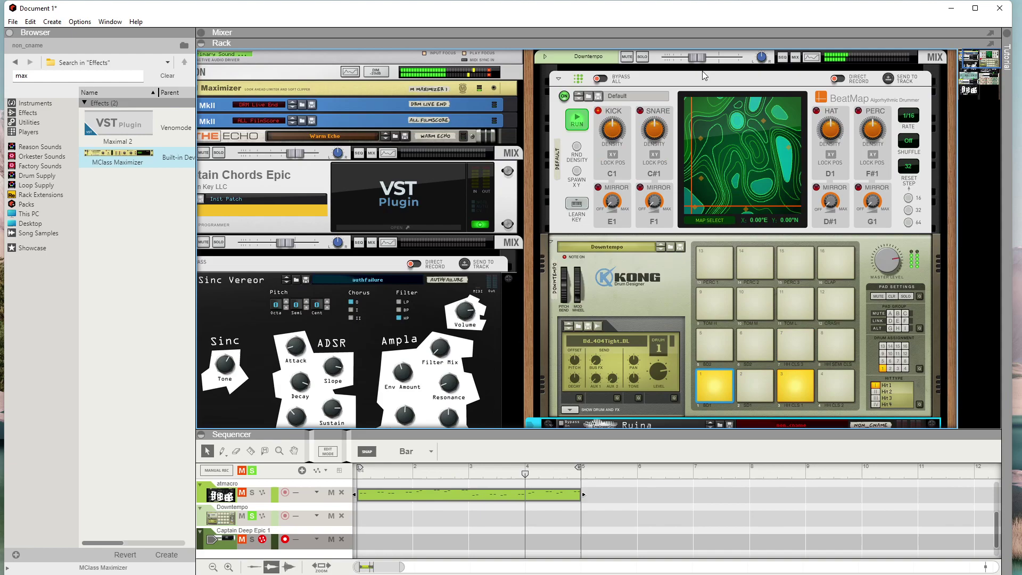
drag(702, 57, 718, 57)
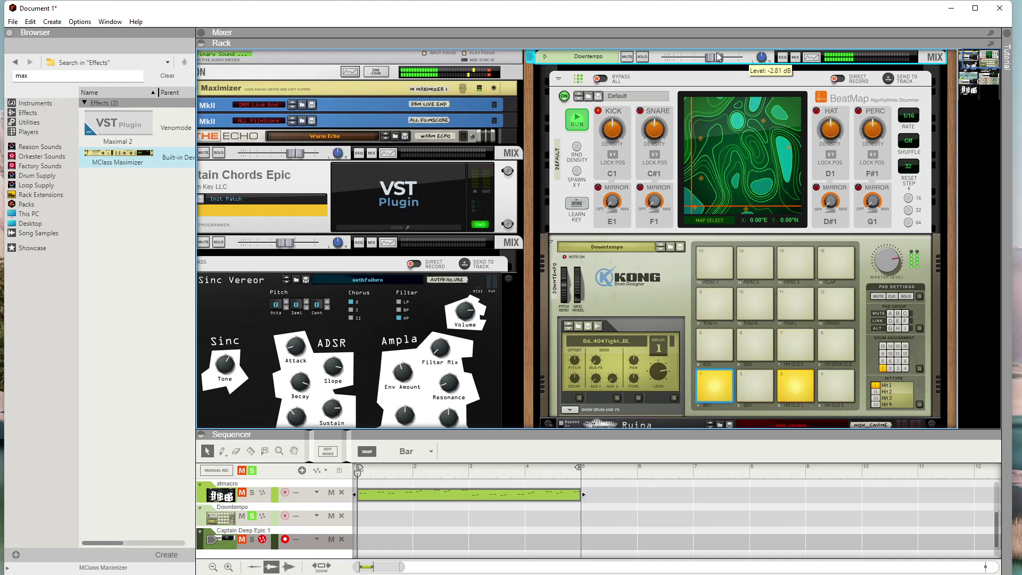
scroll(562, 237, down, 6)
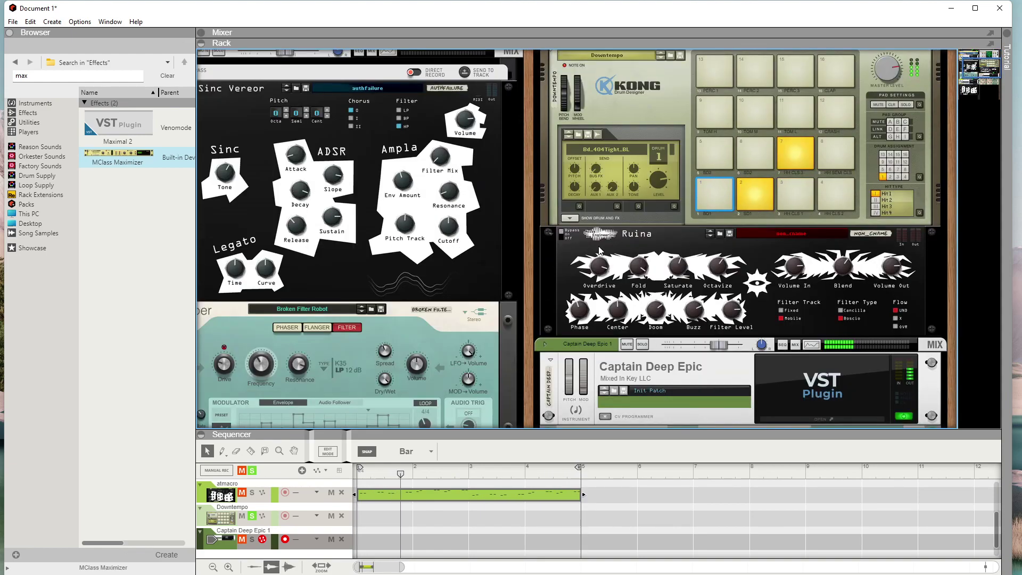
click(560, 235)
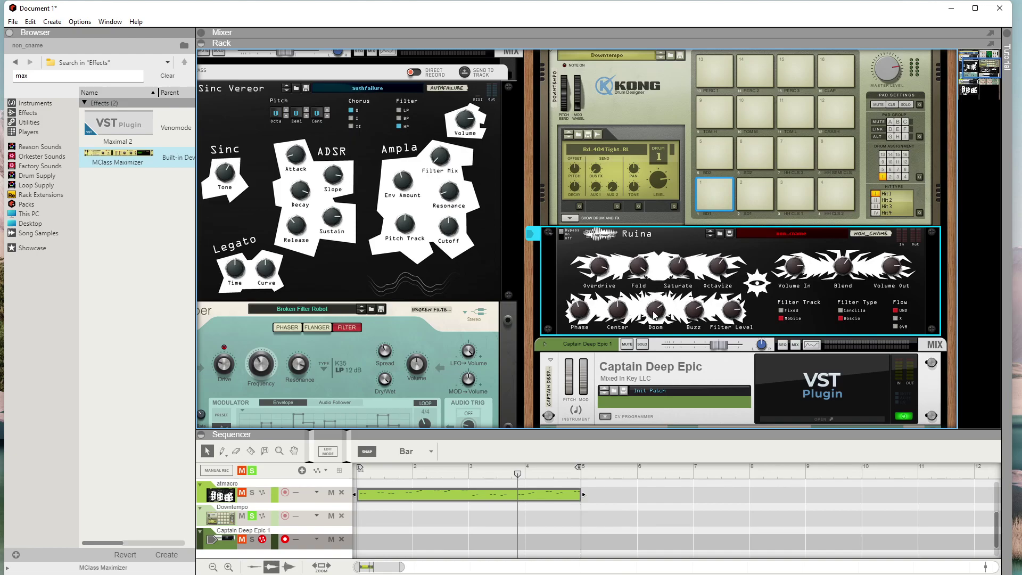
right_click(604, 317)
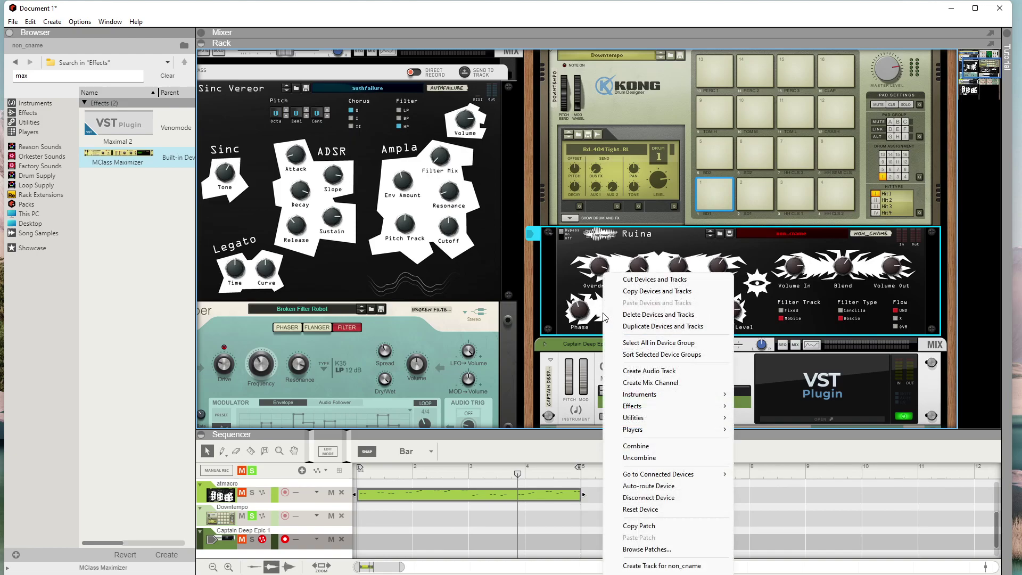
click(597, 311)
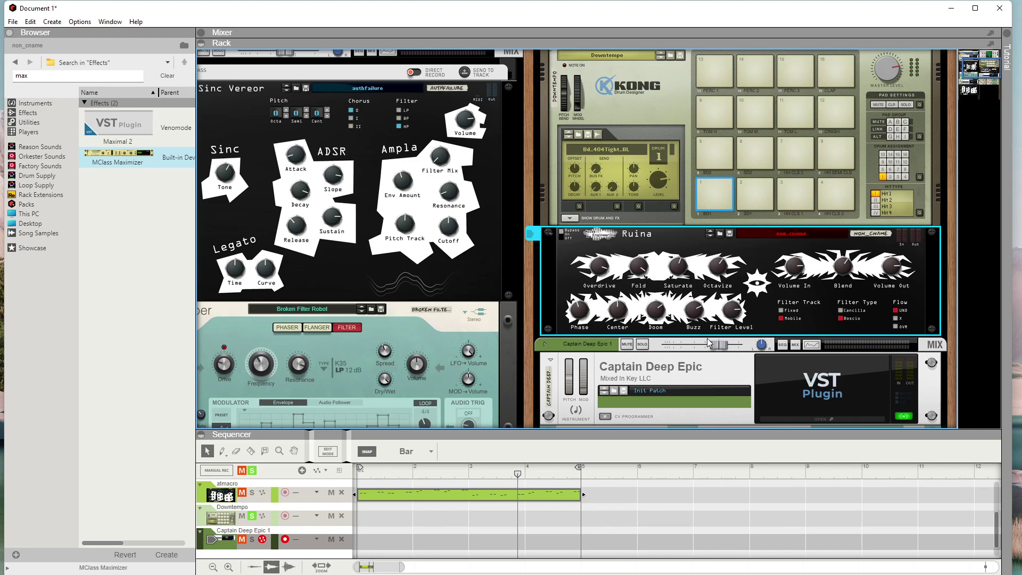
drag(971, 67, 927, 67)
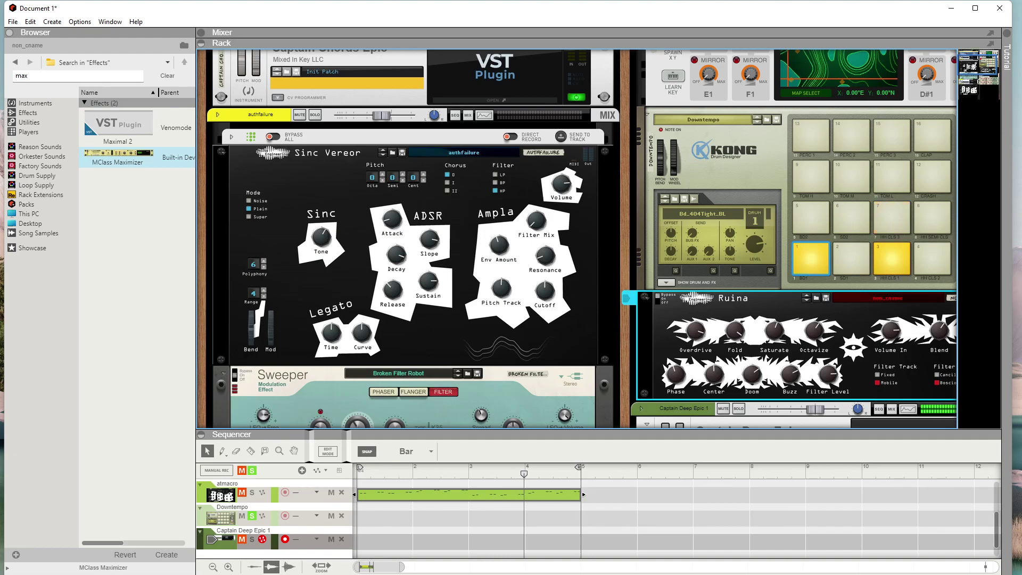
Take Downtempo out of solo and mute the atmacro track.
scroll(270, 389, down, 7)
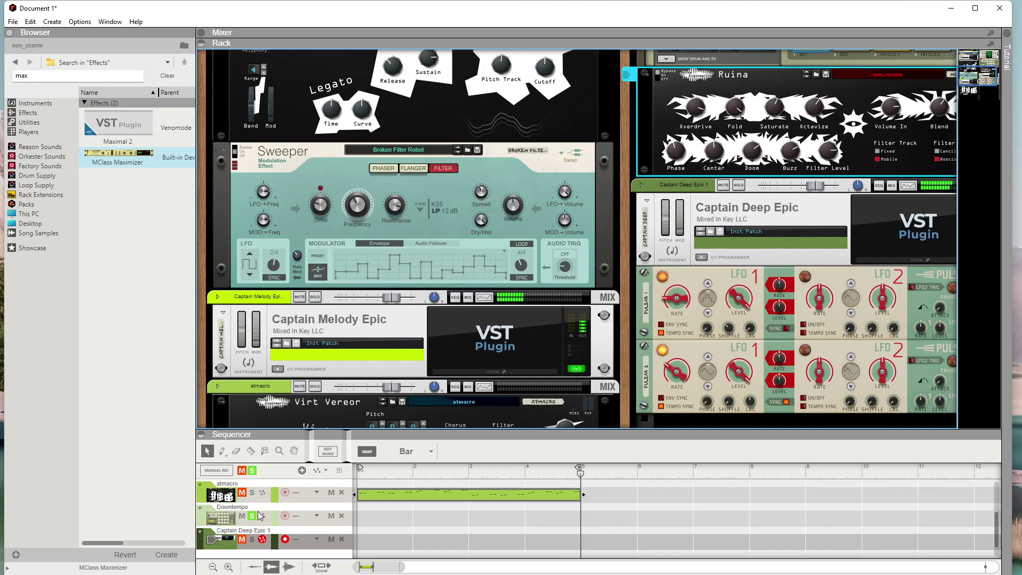
scroll(254, 524, up, 2)
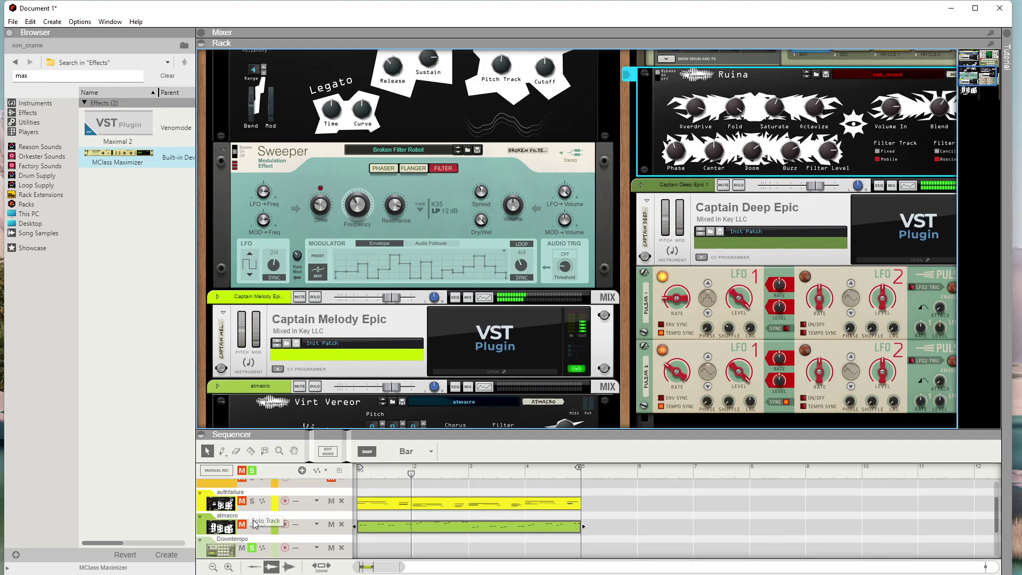
click(244, 521)
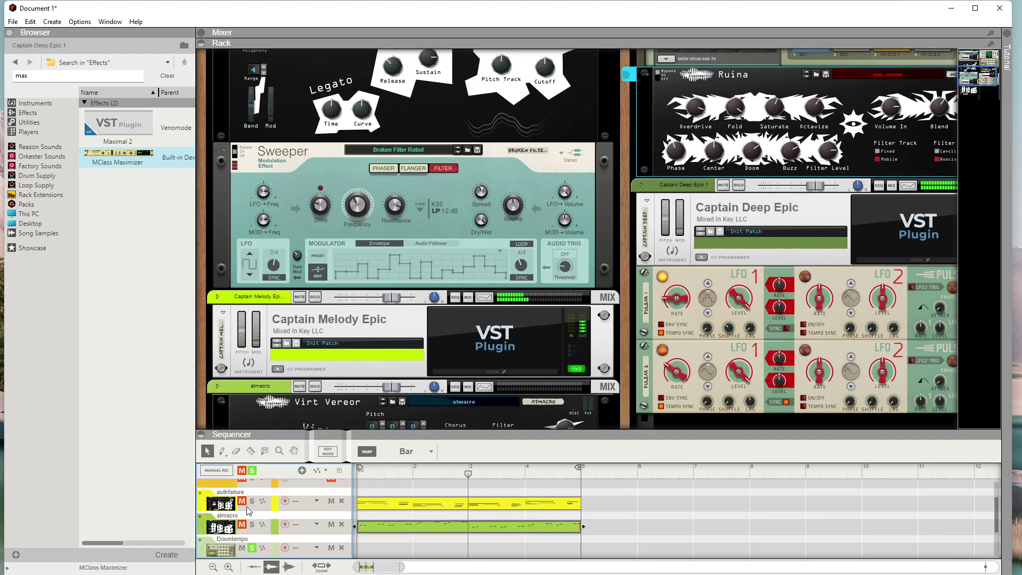
click(252, 548)
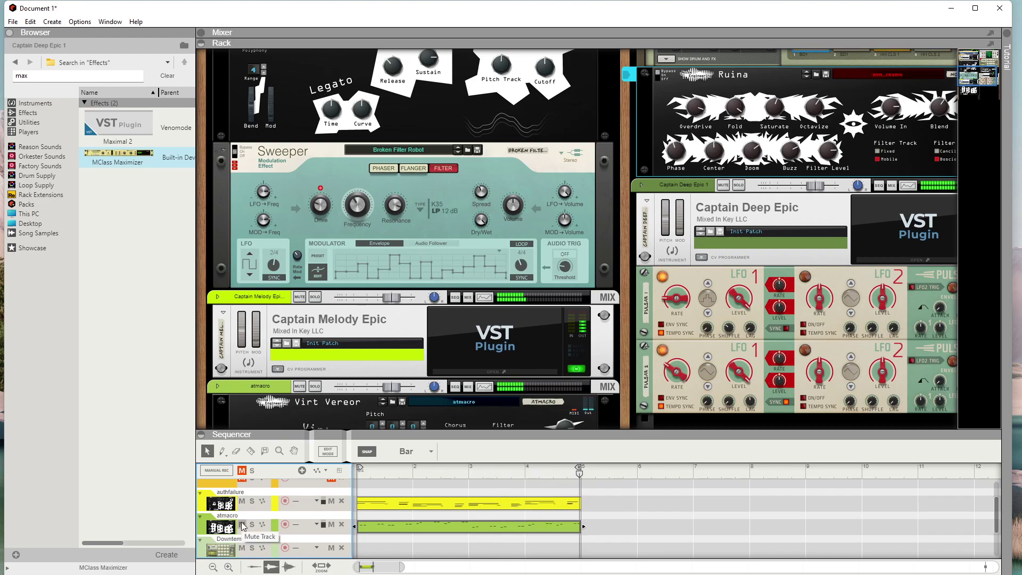
click(243, 525)
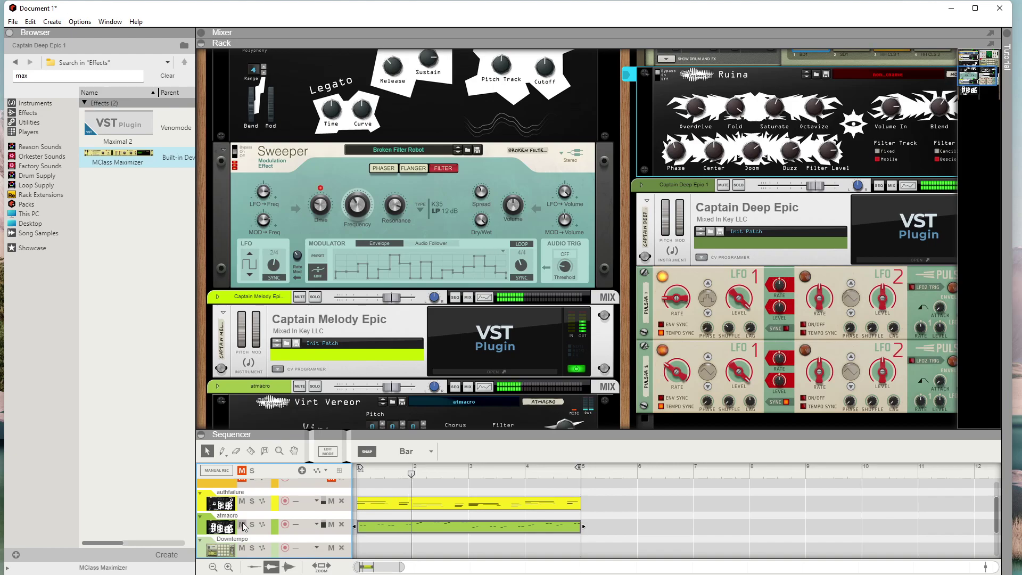
Delete the Captain Chords Epic 1 track along with its whole device group.
scroll(239, 525, up, 2)
click(227, 517)
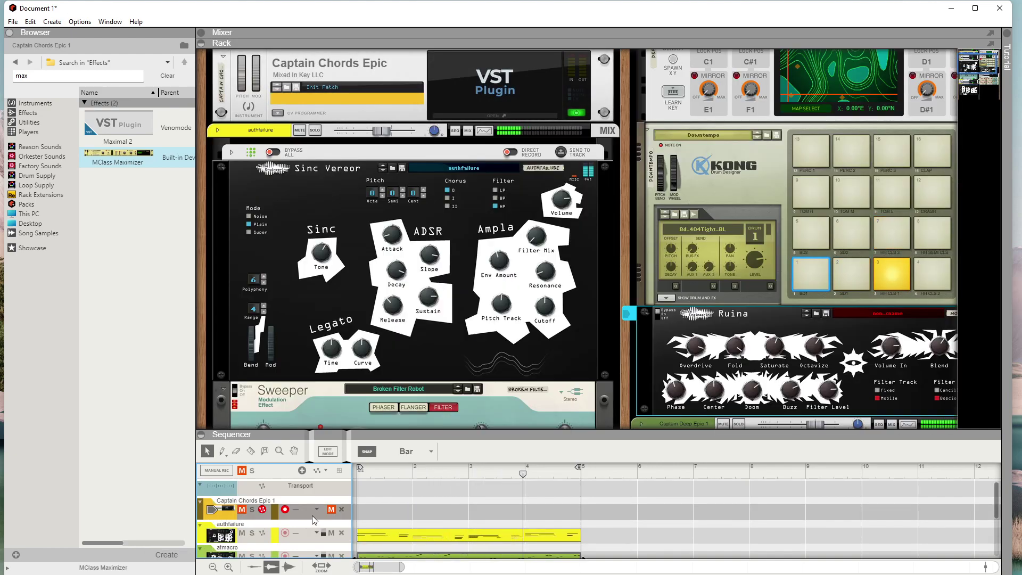
click(341, 509)
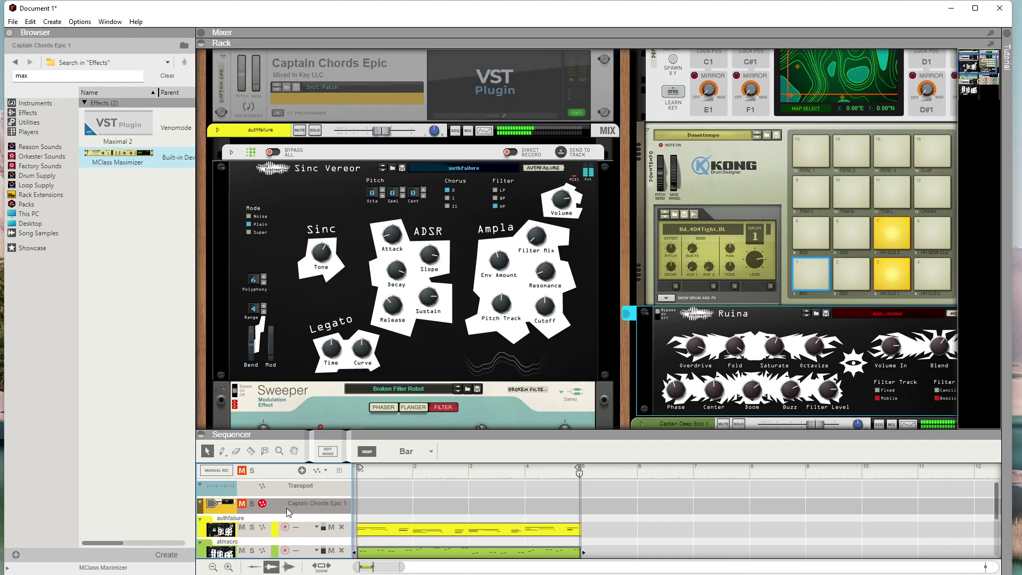
key(Delete)
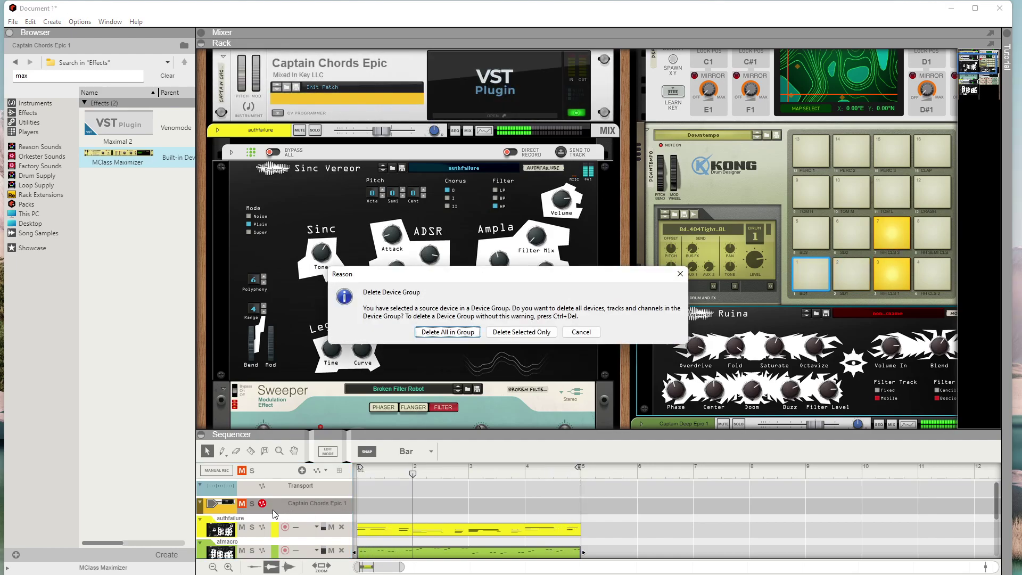
click(454, 331)
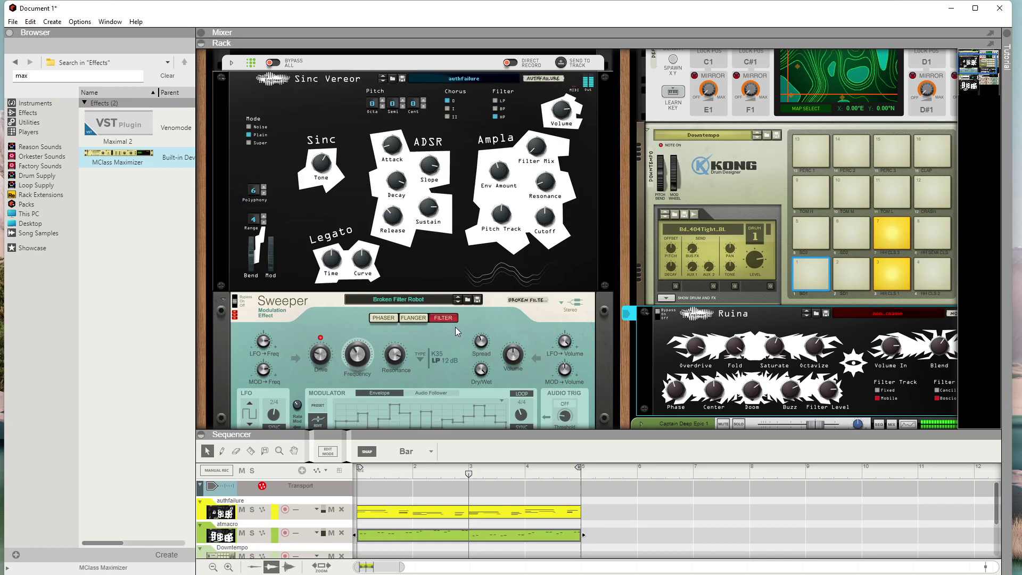
Mute the atmacro track and select the authfailure track.
click(242, 534)
click(242, 510)
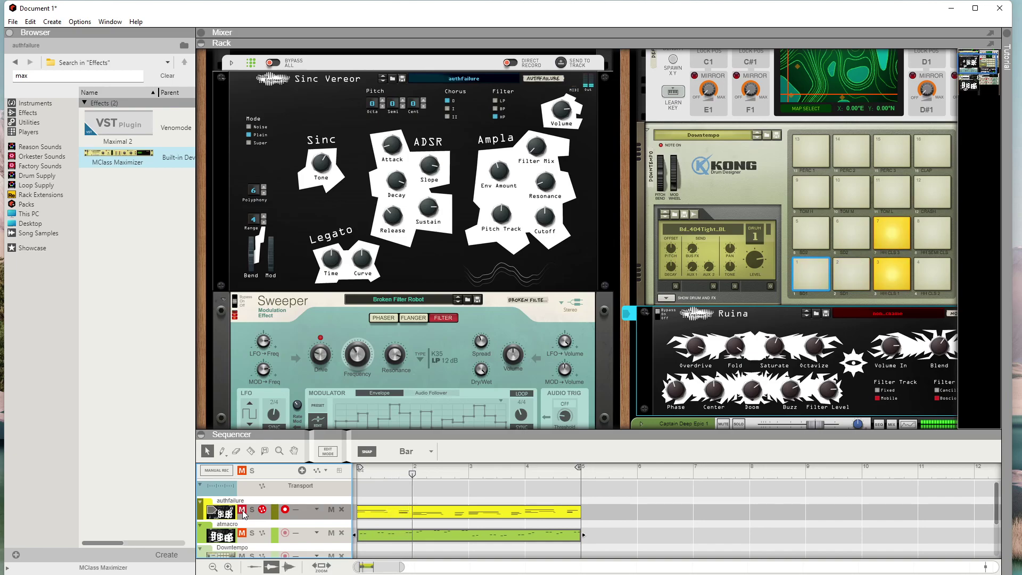
scroll(261, 523, down, 2)
scroll(250, 516, down, 2)
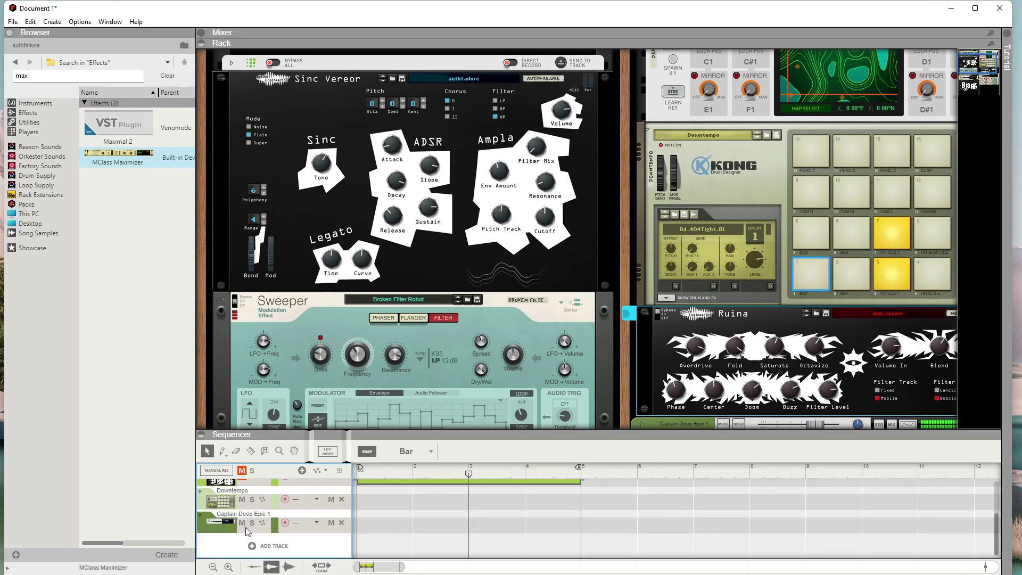
scroll(250, 511, up, 4)
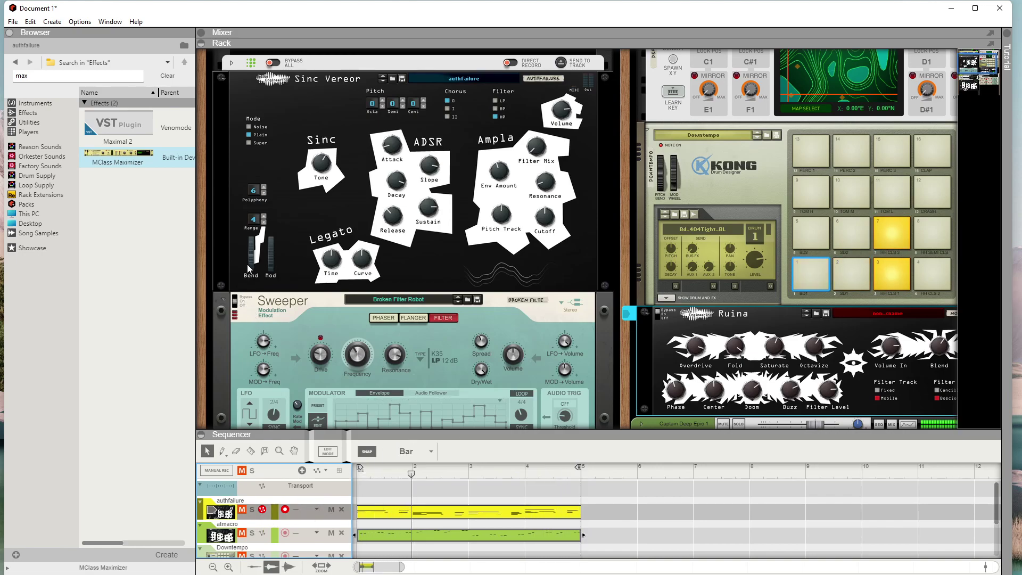
scroll(250, 261, up, 3)
scroll(345, 214, down, 8)
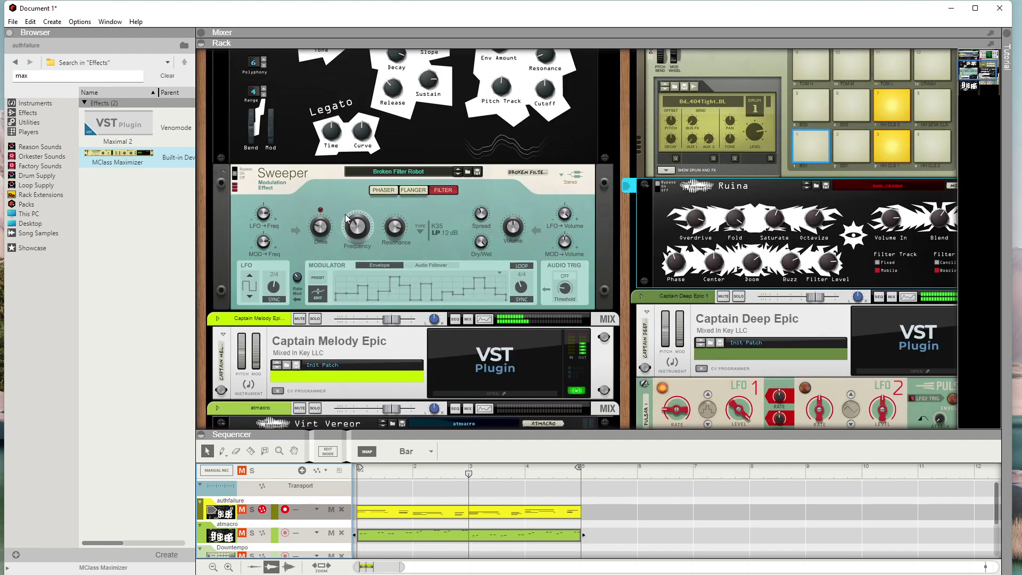
Turn Captain Melody Epic down to -26.74 dB, lower Captain Deep Epic, and set Downtempo near -8.53 dB.
drag(382, 287, 362, 290)
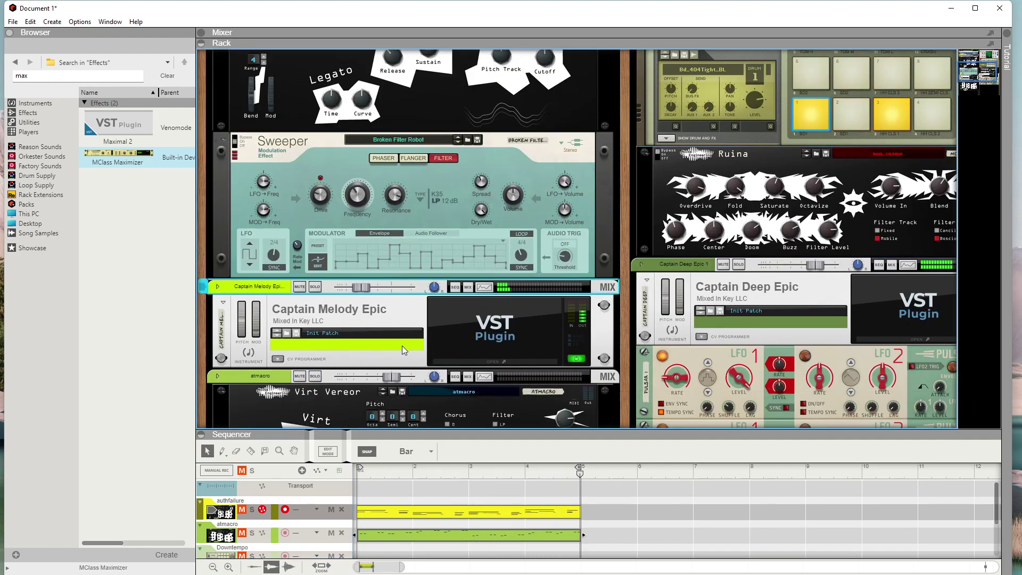
scroll(445, 379, down, 2)
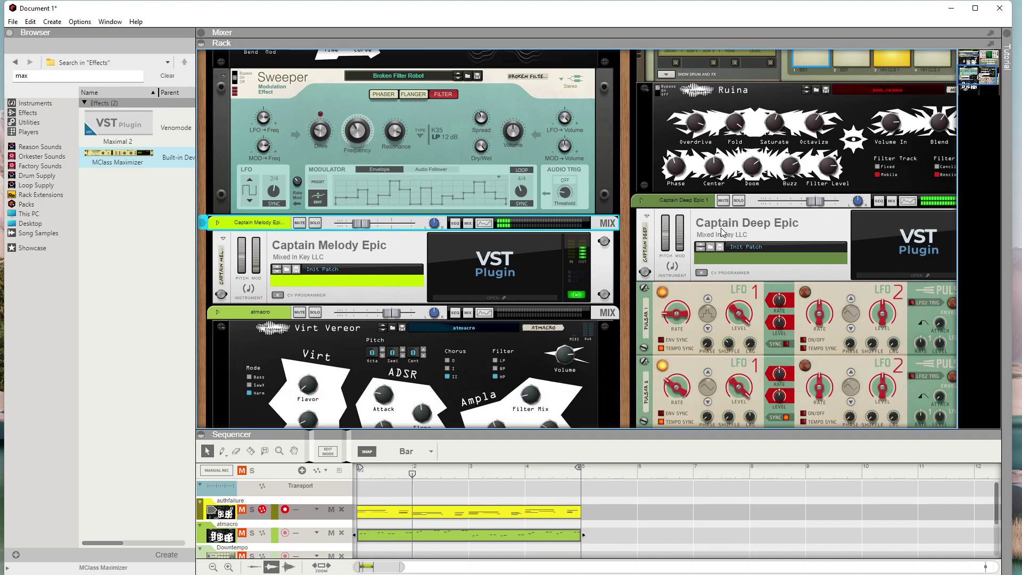
drag(815, 201, 772, 206)
scroll(747, 190, up, 2)
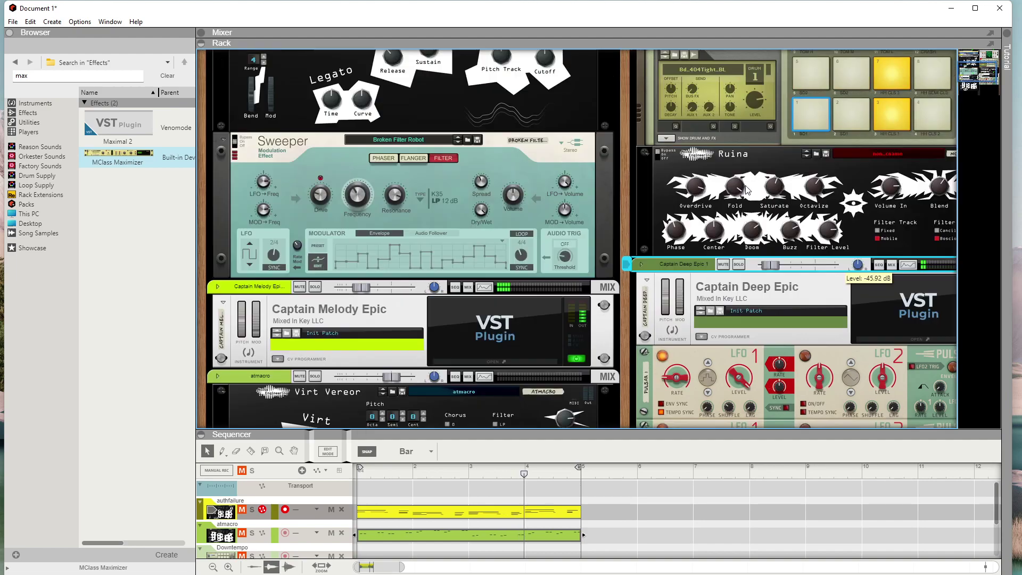
scroll(748, 190, up, 8)
drag(813, 52, 781, 60)
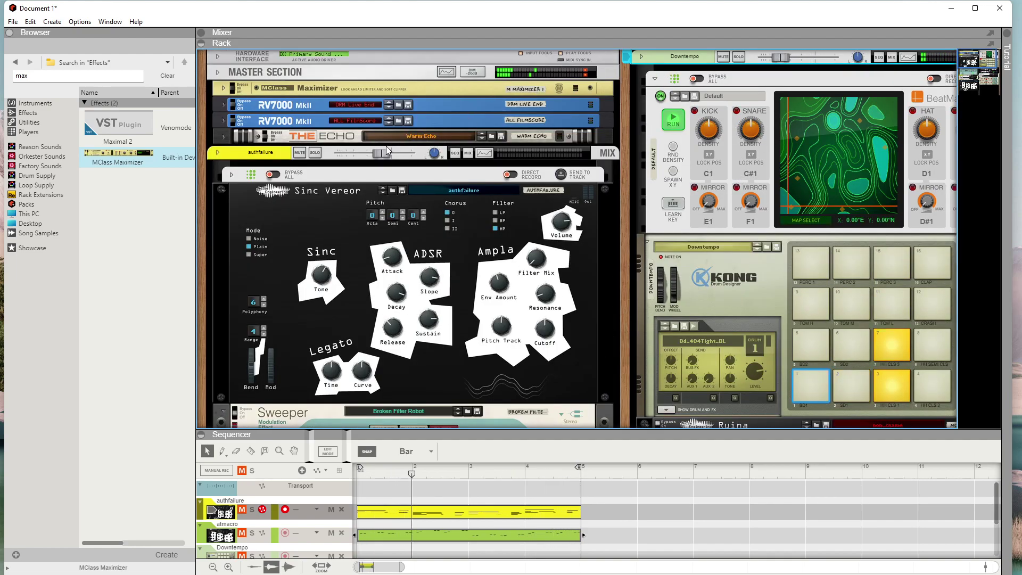
Raise the authfailure channel level slightly and unmute its track.
drag(388, 150, 392, 151)
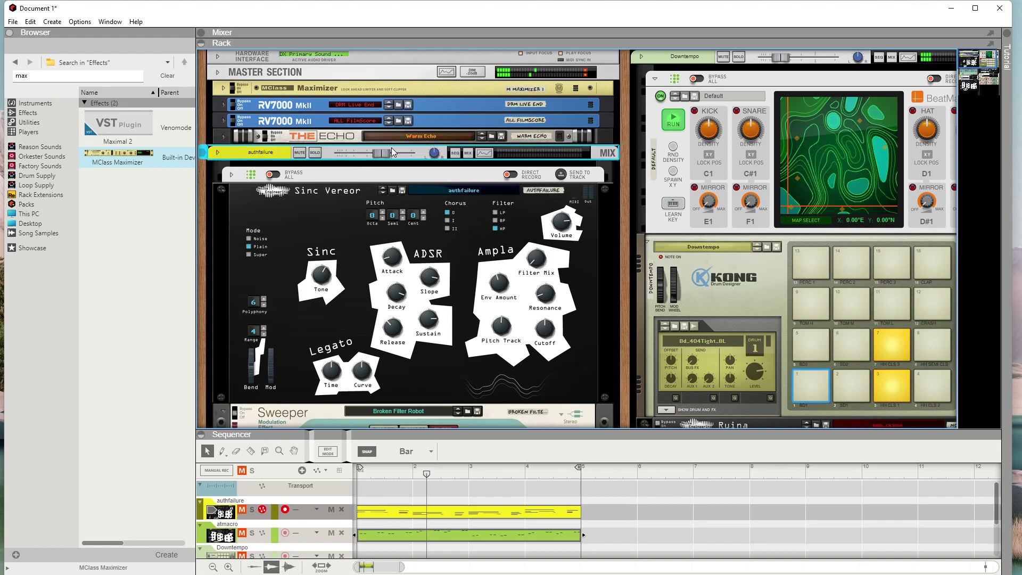
click(243, 510)
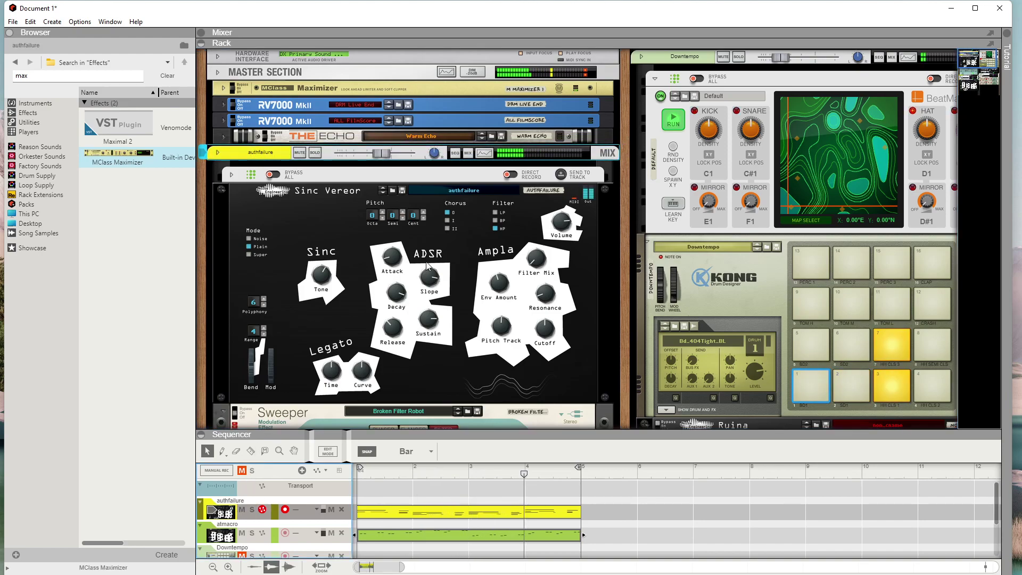
scroll(428, 267, down, 6)
scroll(416, 272, up, 5)
scroll(399, 277, down, 2)
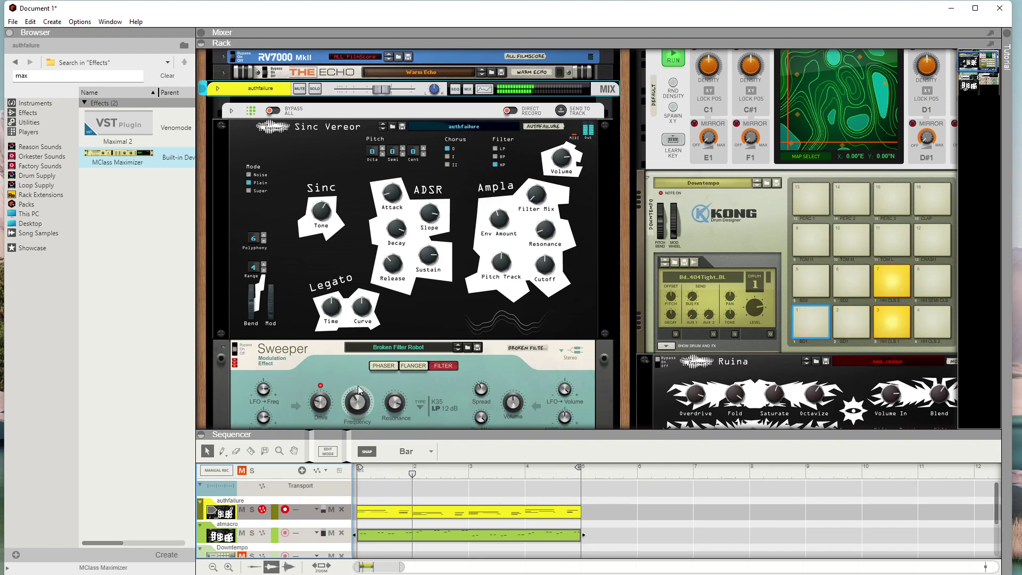
scroll(359, 390, down, 8)
scroll(710, 330, up, 2)
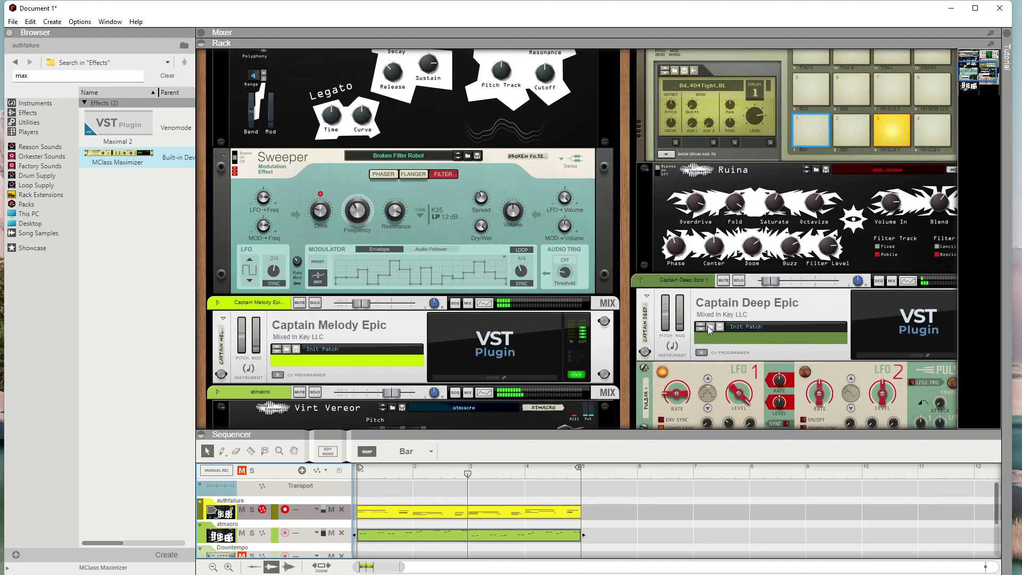
Flip the rack to inspect the rear cabling, then back to the front panels.
key(Tab)
scroll(714, 330, down, 4)
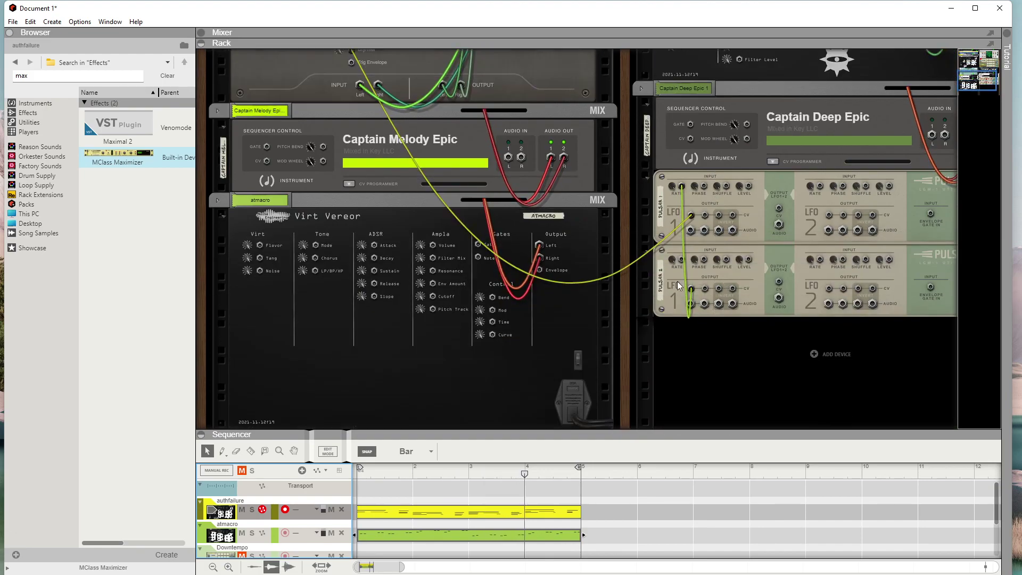
scroll(724, 277, up, 3)
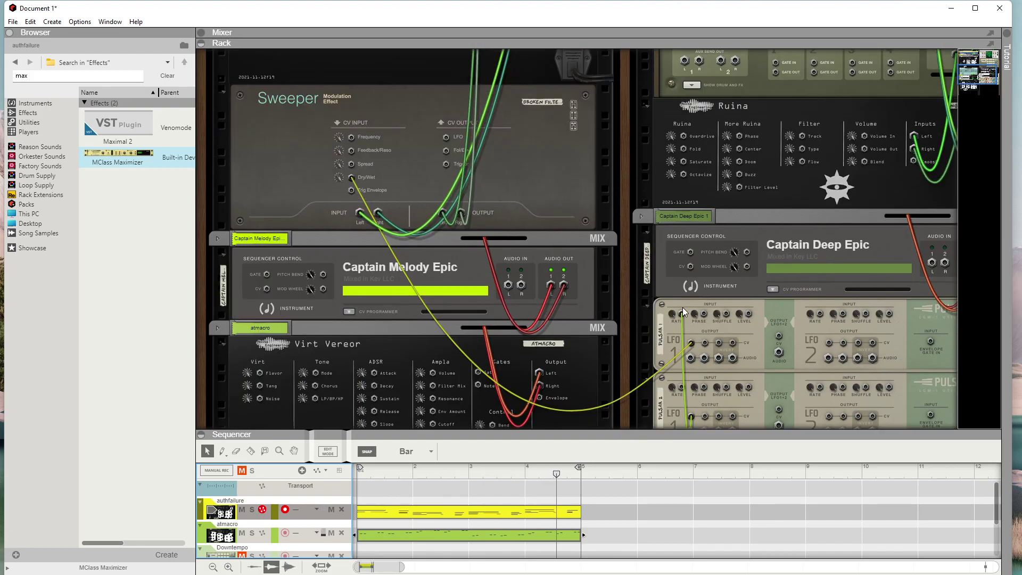
scroll(780, 366, down, 2)
scroll(535, 221, up, 3)
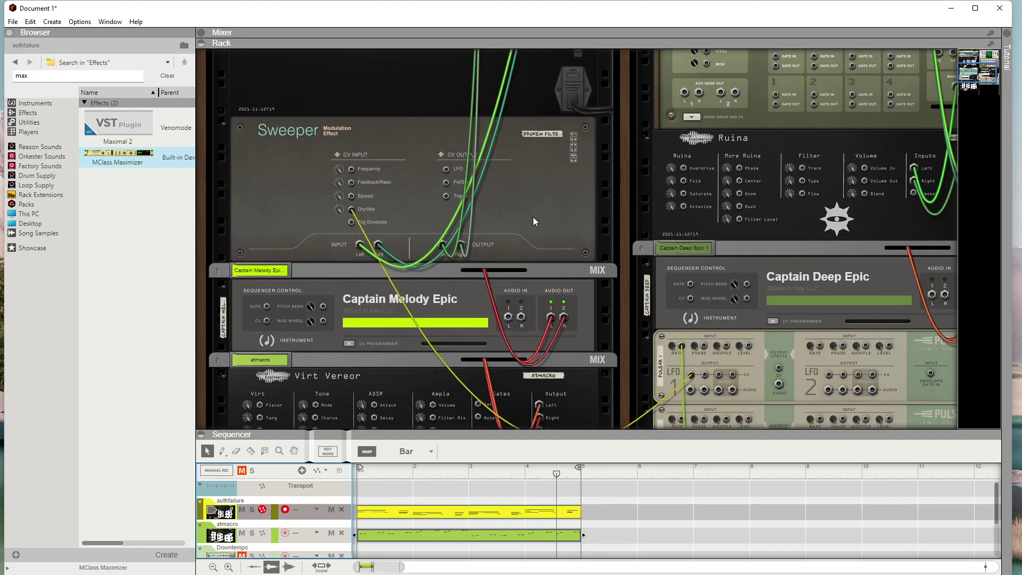
key(Tab)
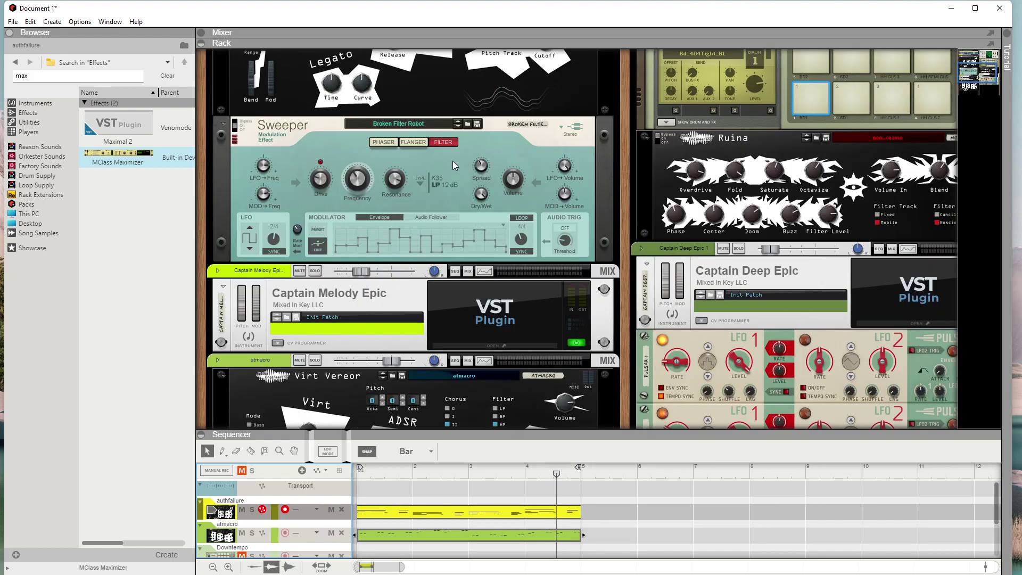
Select the Sweeper, start playback, and adjust its Dry/Wet mix.
click(481, 197)
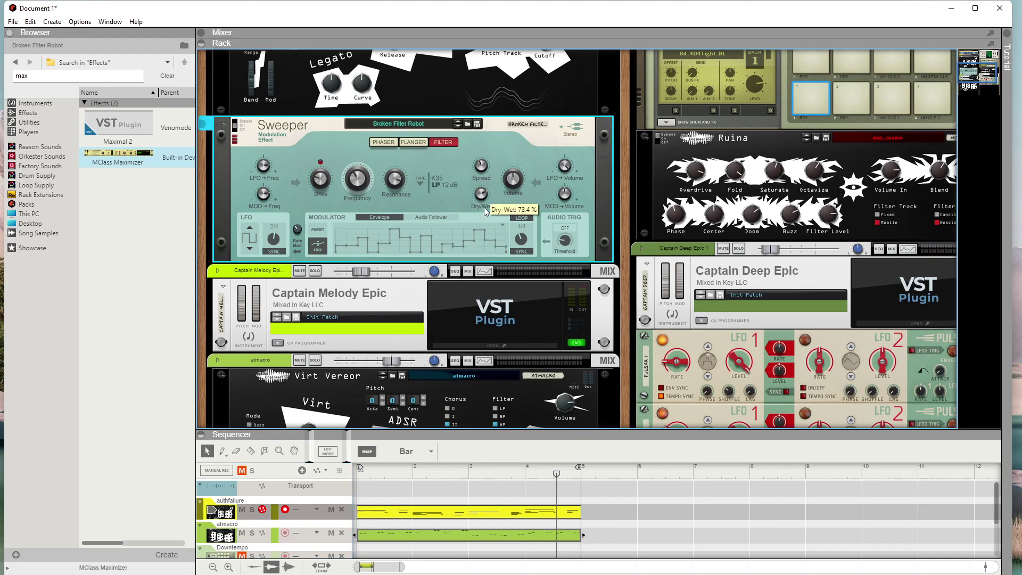
key(space)
mouse_move(484, 207)
mouse_down()
mouse_move(489, 240)
mouse_move(480, 201)
mouse_up()
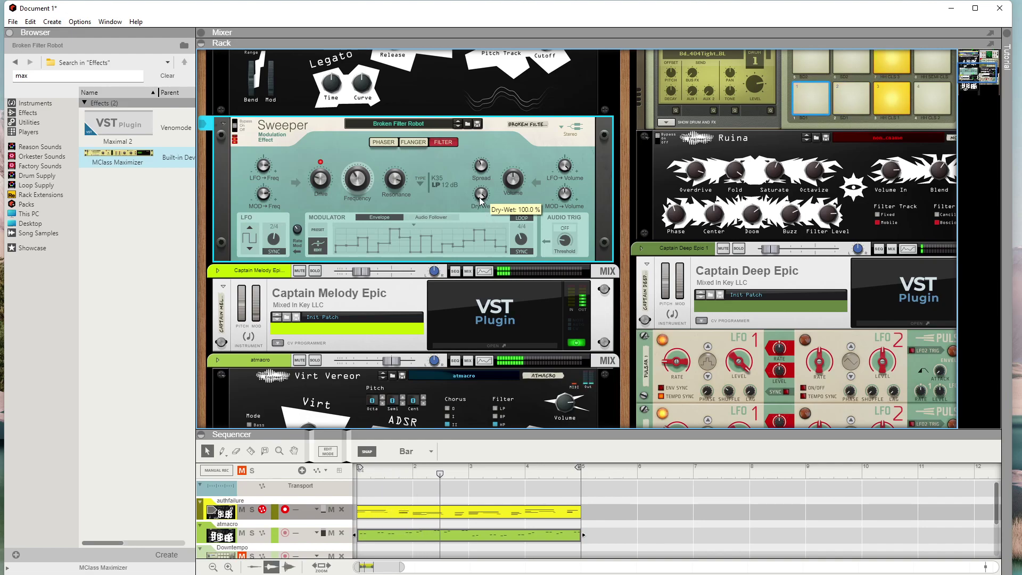
scroll(483, 200, up, 5)
Load the sip_user_data patch, then sprache, into Sinc Vereor.
scroll(483, 200, down, 1)
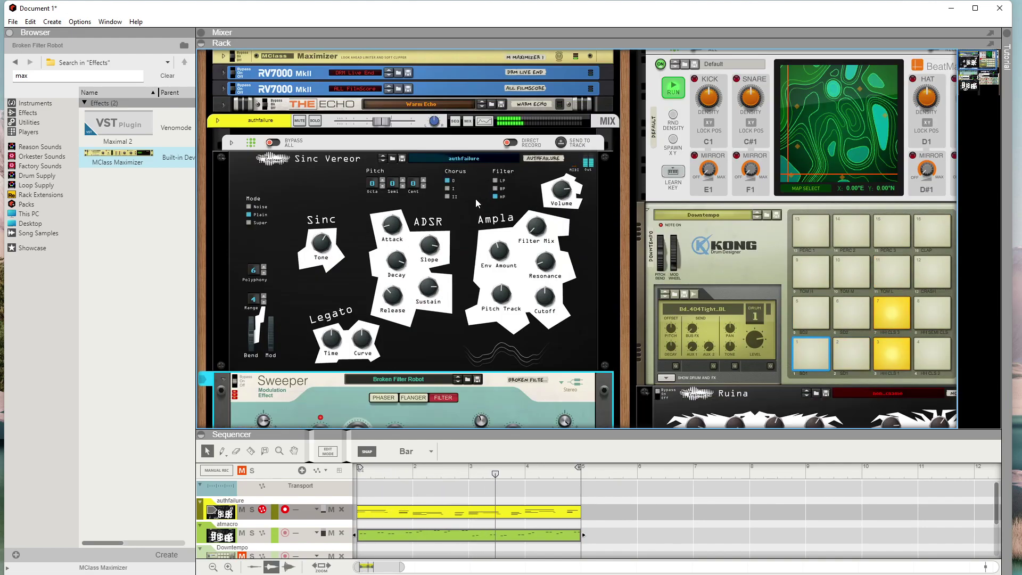
click(392, 158)
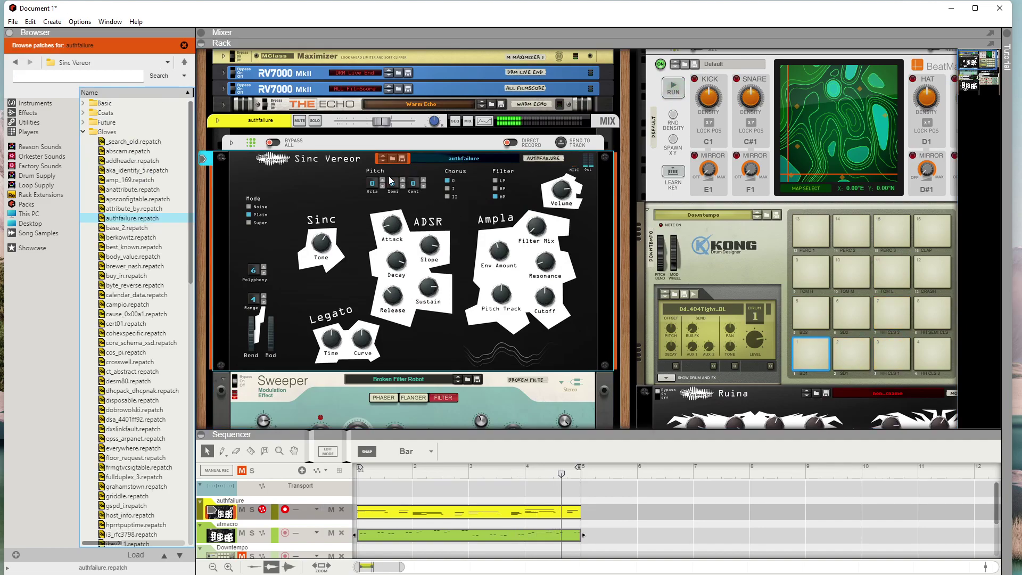
scroll(120, 193, down, 15)
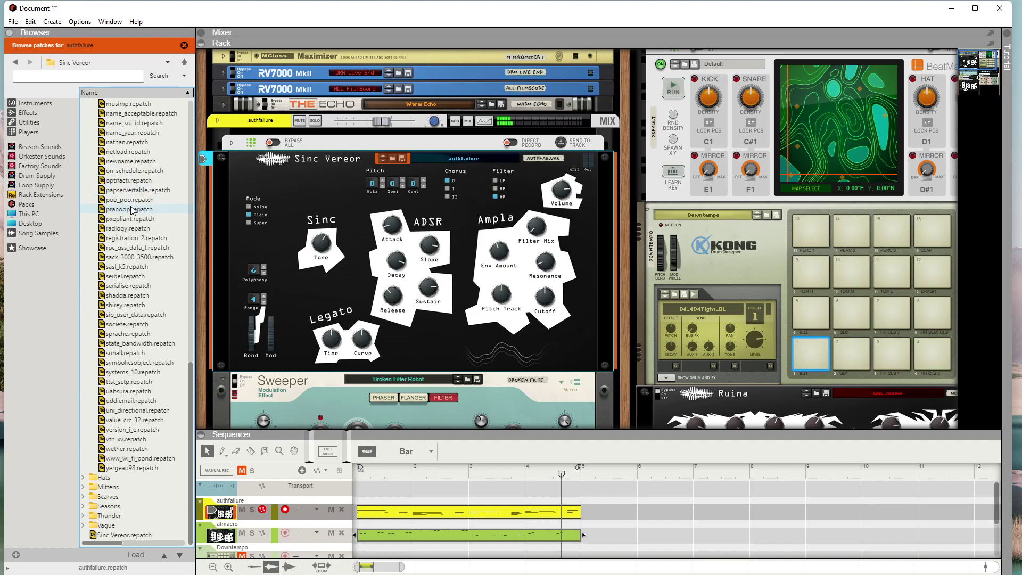
click(137, 315)
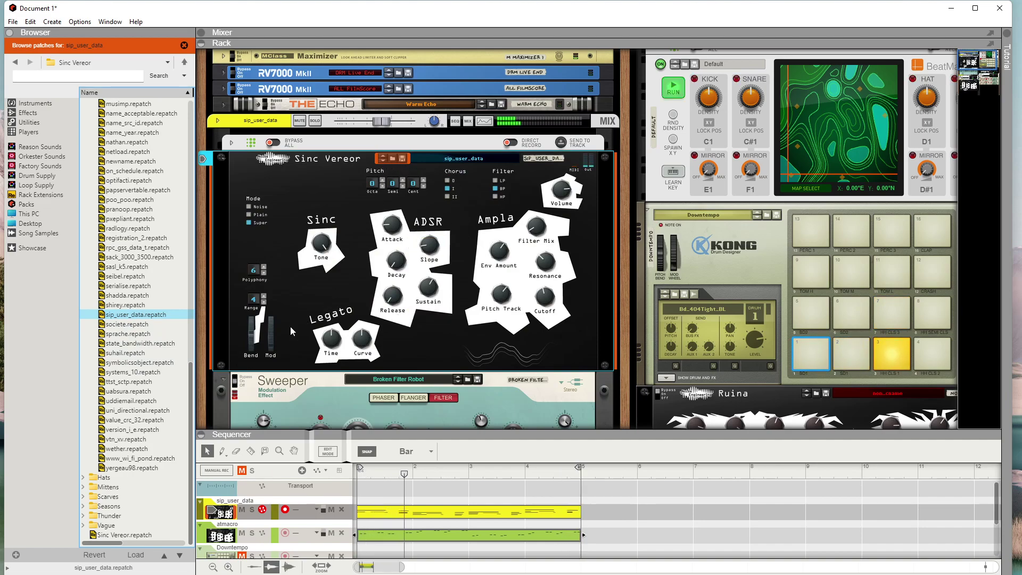
click(263, 396)
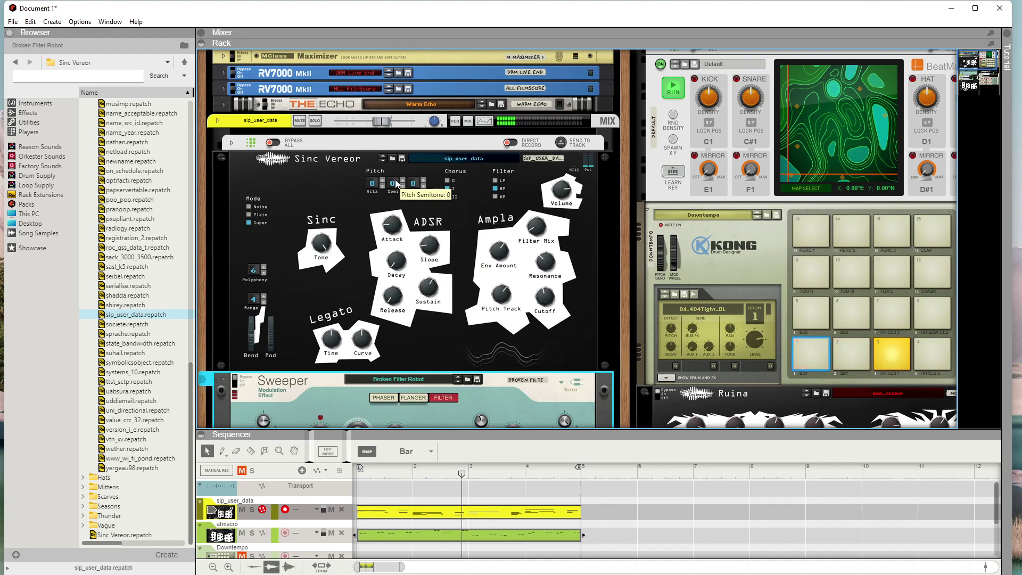
click(382, 161)
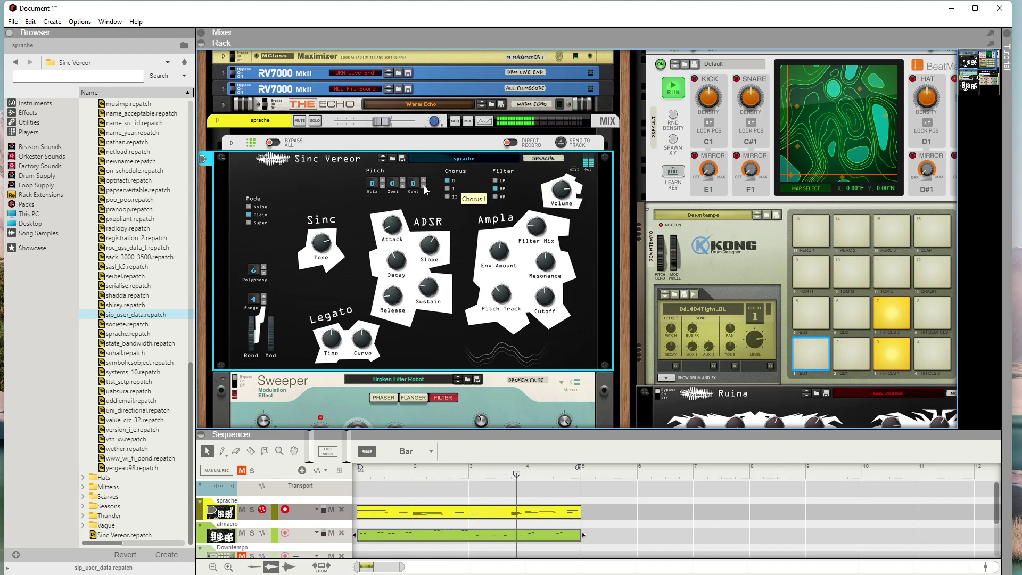
Drop Sinc Vereor's octave and return it to -1, then switch oscillator mode to Noise.
click(383, 187)
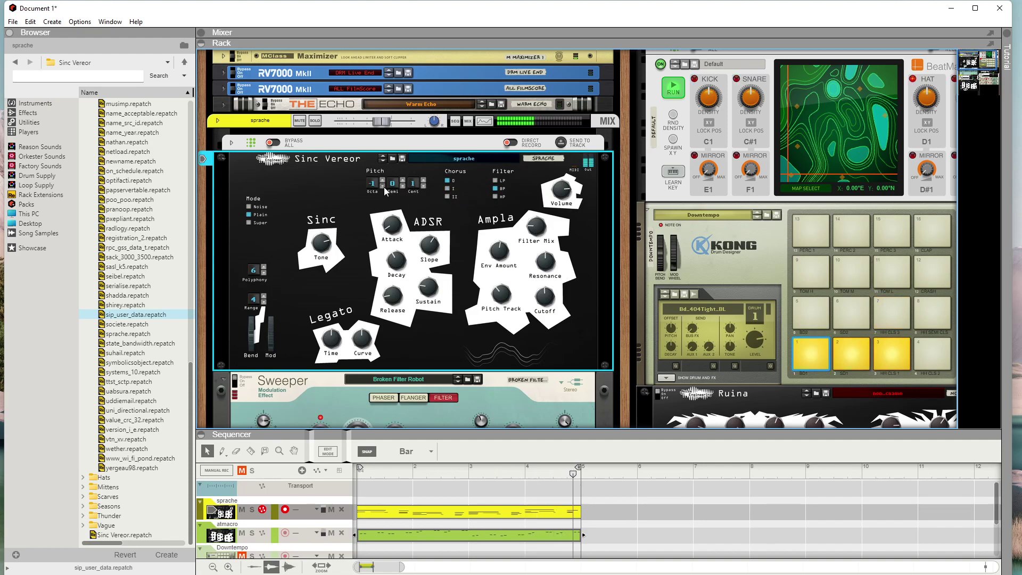
click(383, 182)
click(384, 182)
click(260, 207)
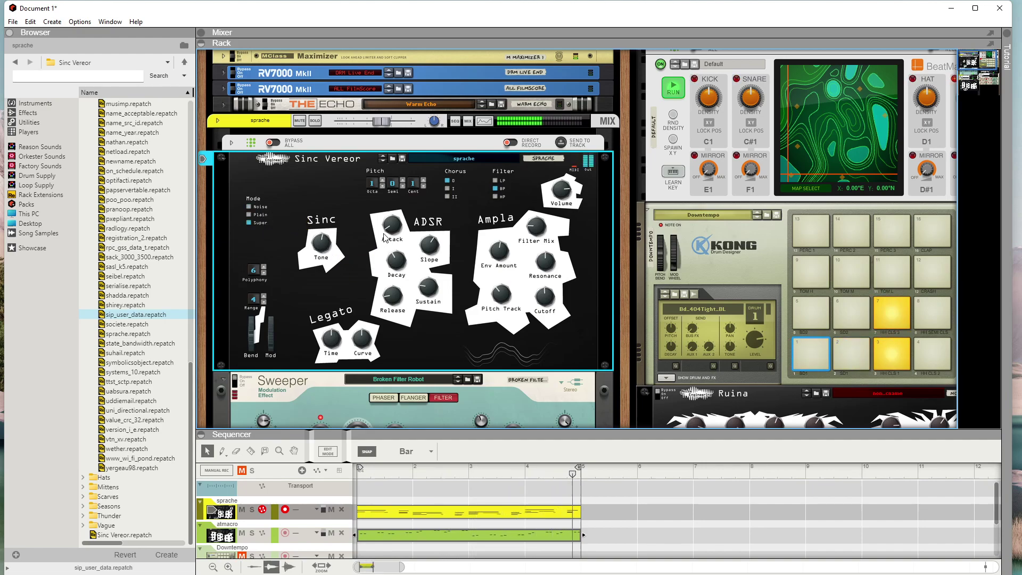
mouse_move(432, 261)
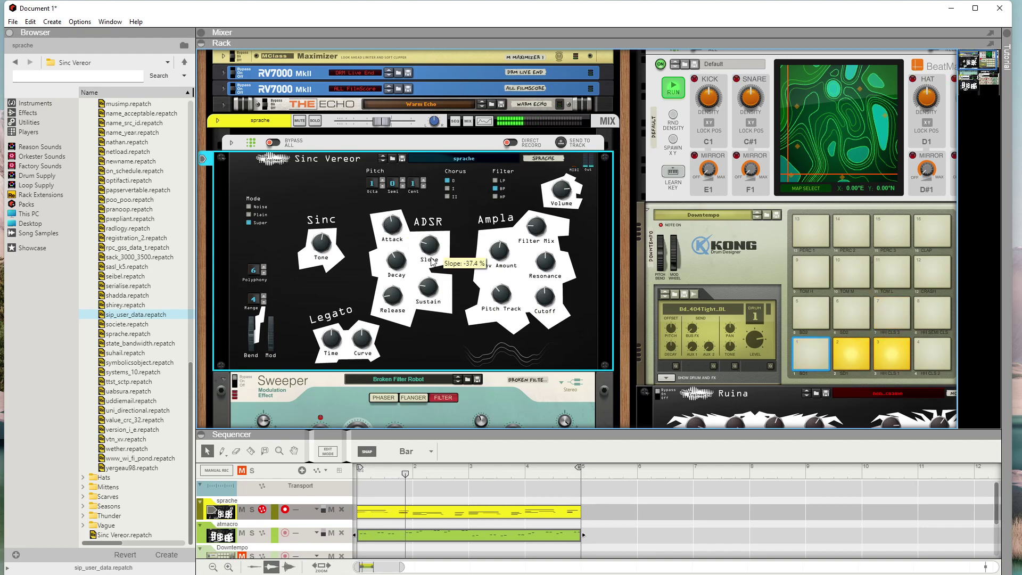
mouse_move(399, 285)
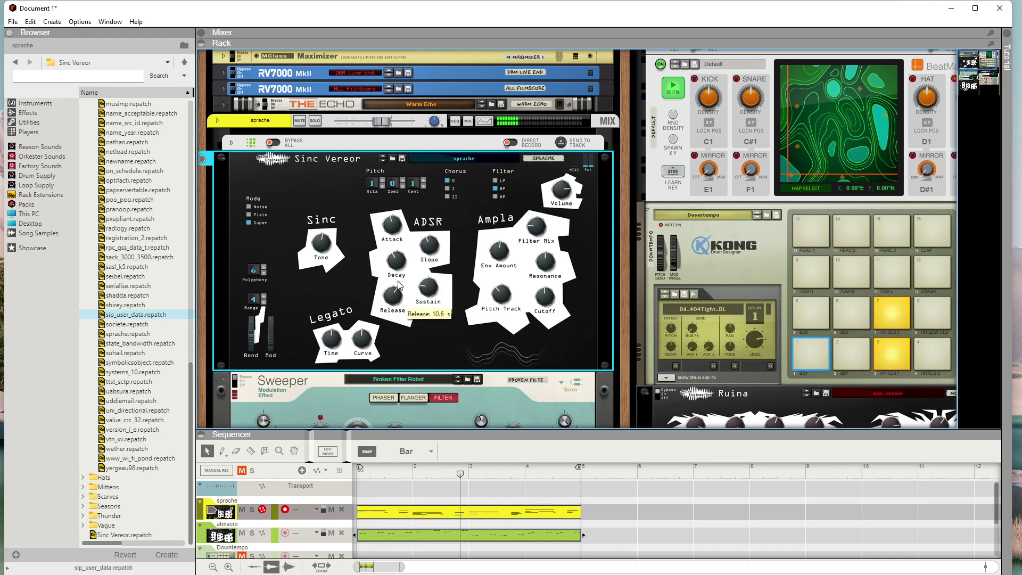
mouse_move(396, 242)
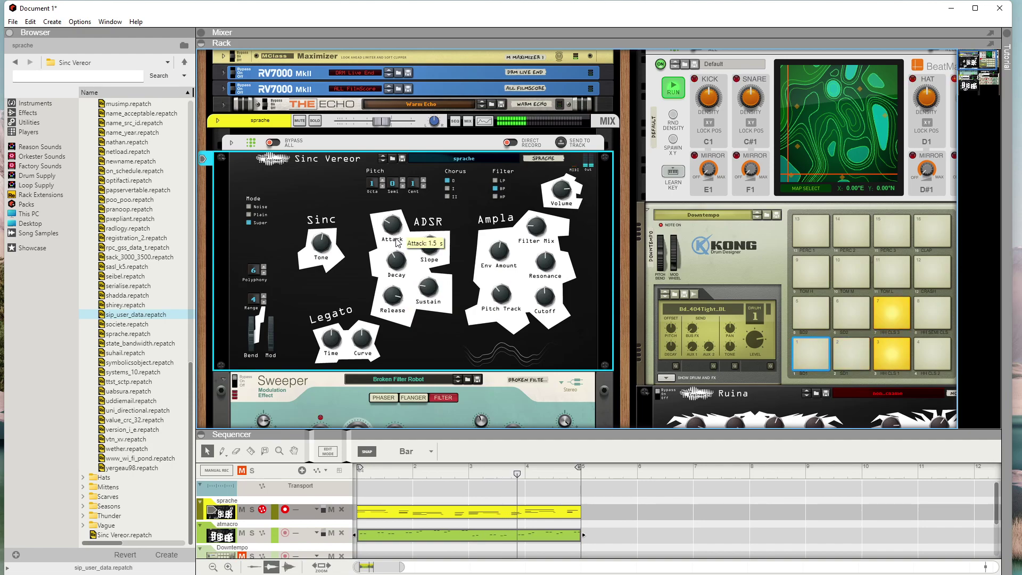
mouse_move(499, 267)
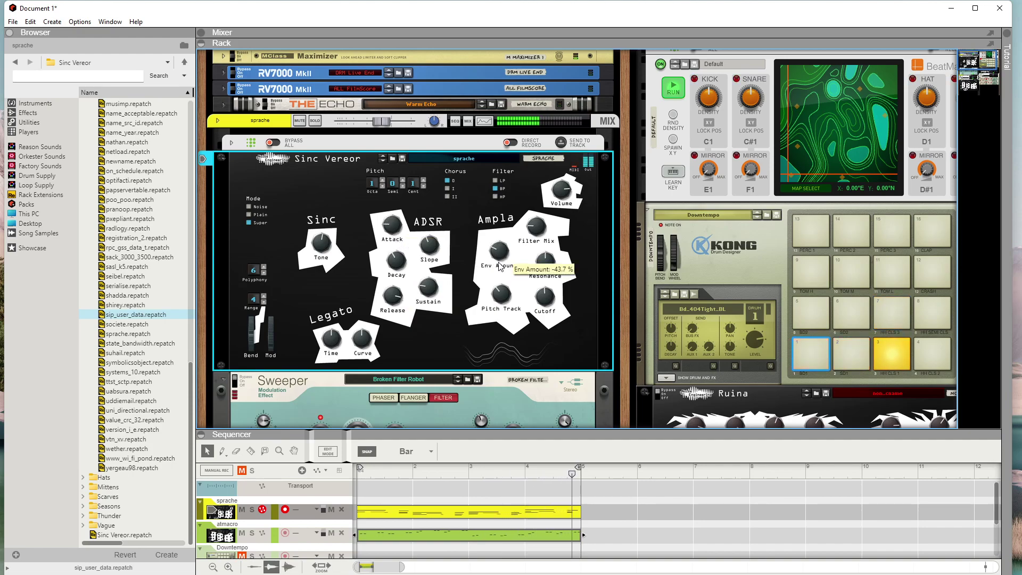
mouse_move(503, 301)
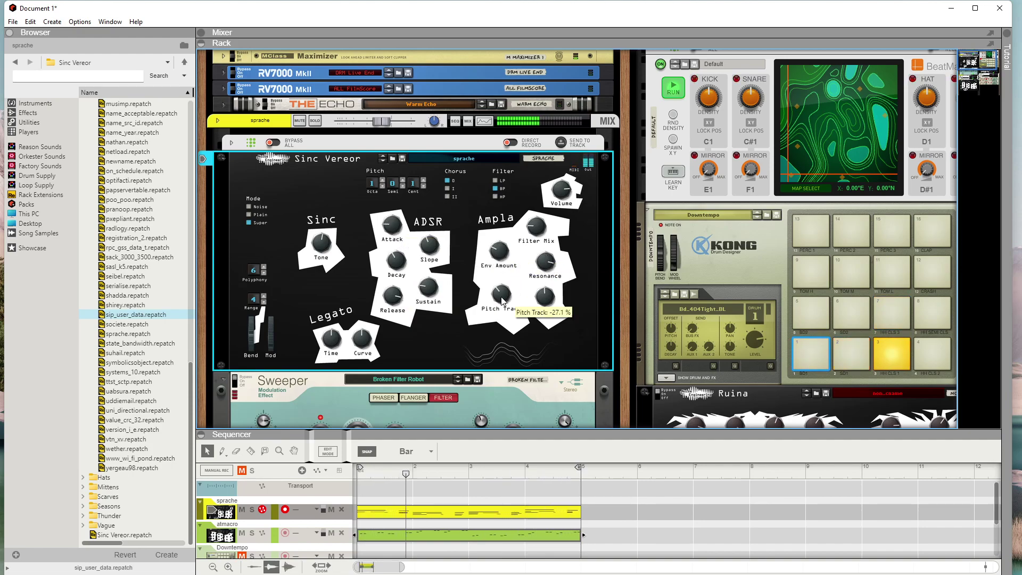
mouse_move(543, 309)
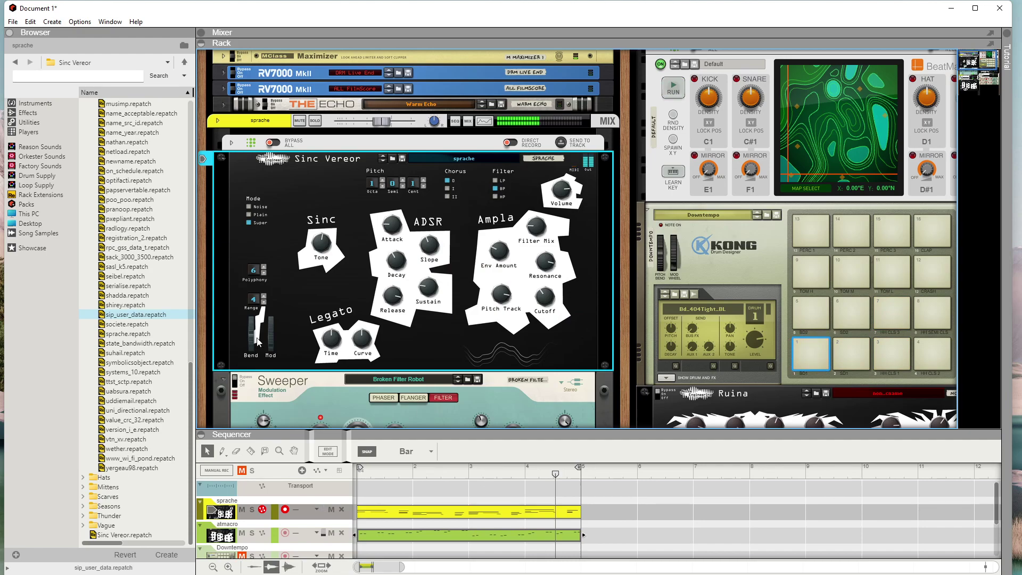
Load radlogy then pranoop, play it briefly, and turn its channel down to -46.97 dB.
double_click(152, 228)
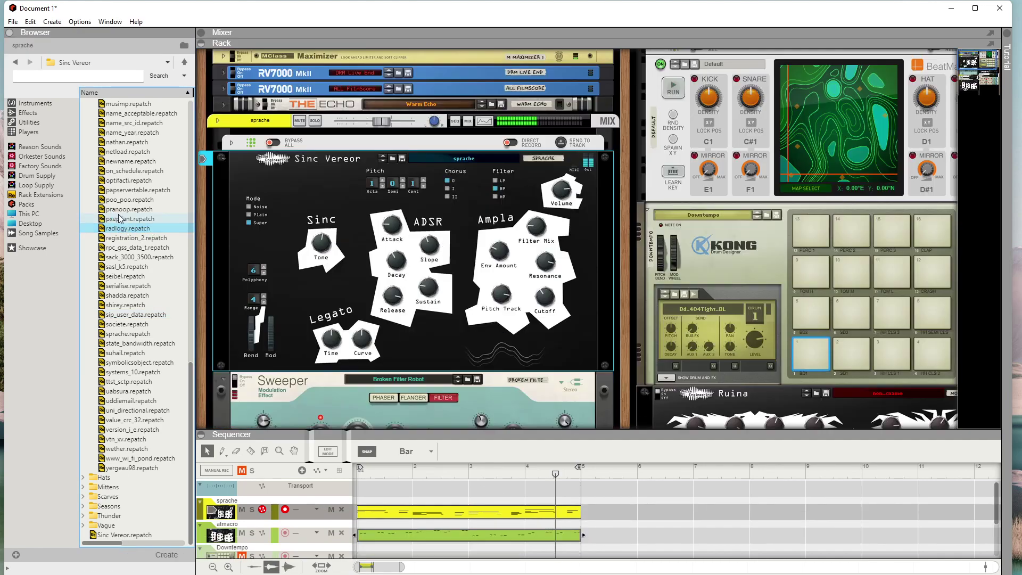
double_click(128, 209)
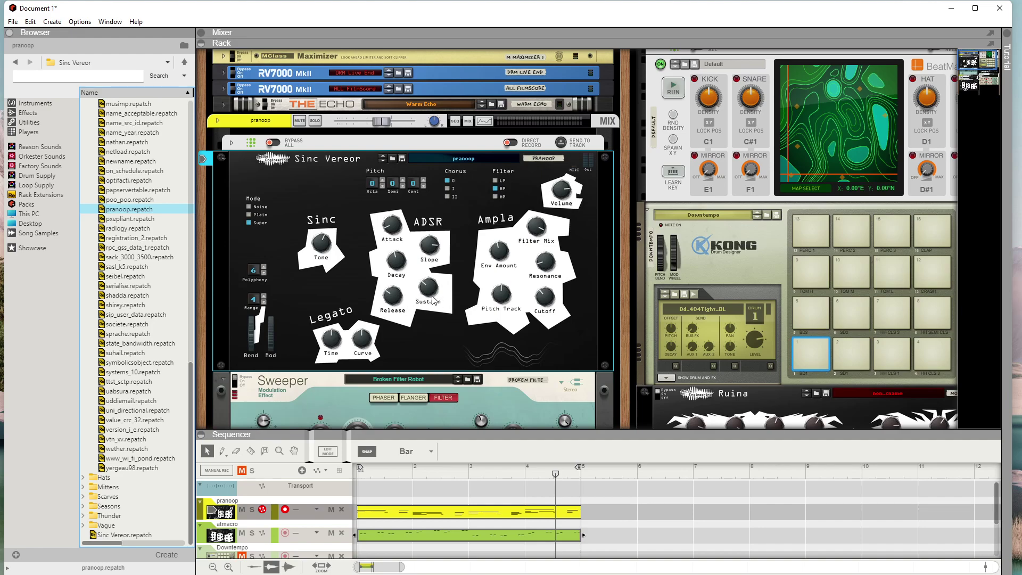
key(space)
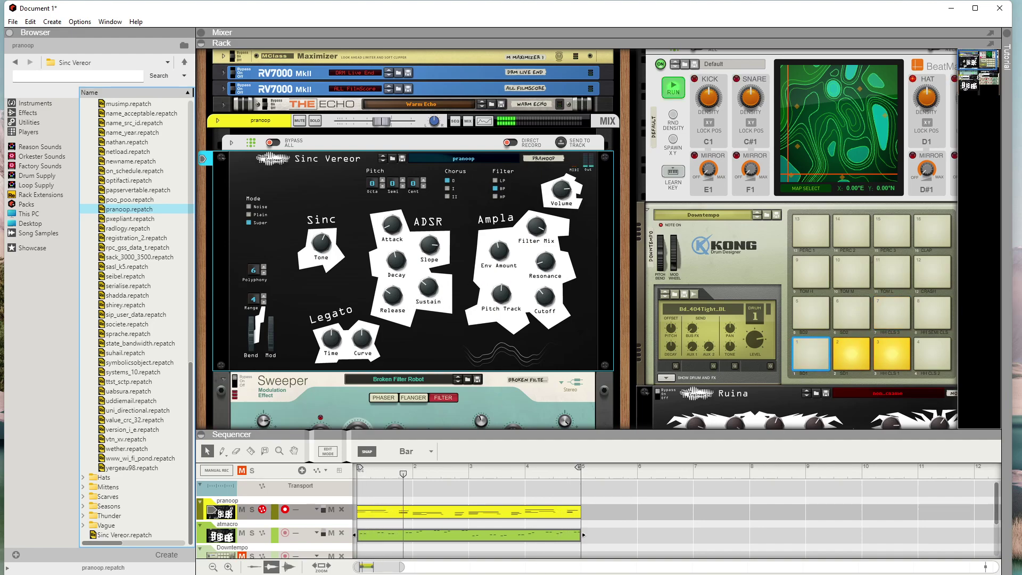
key(space)
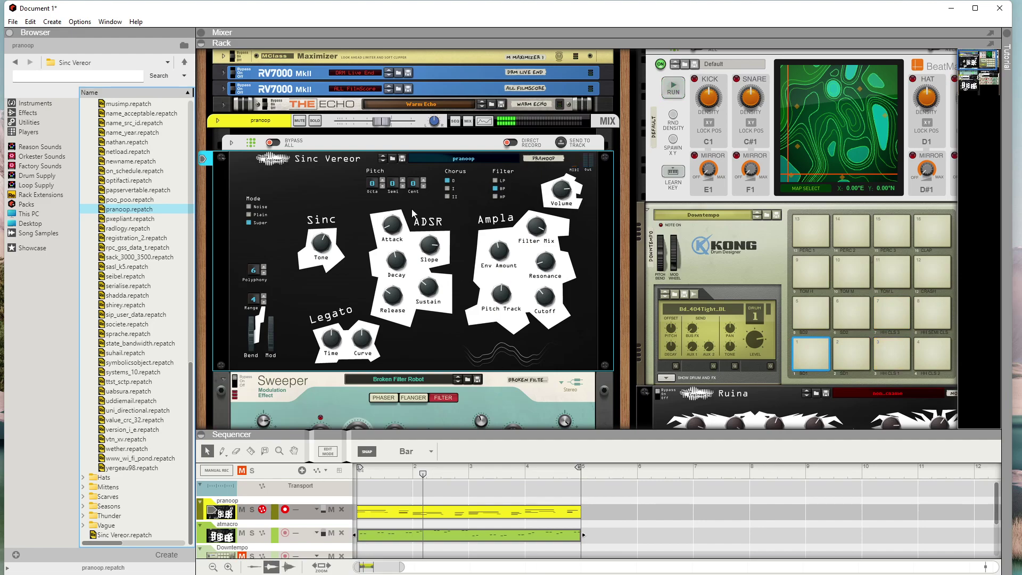
click(379, 115)
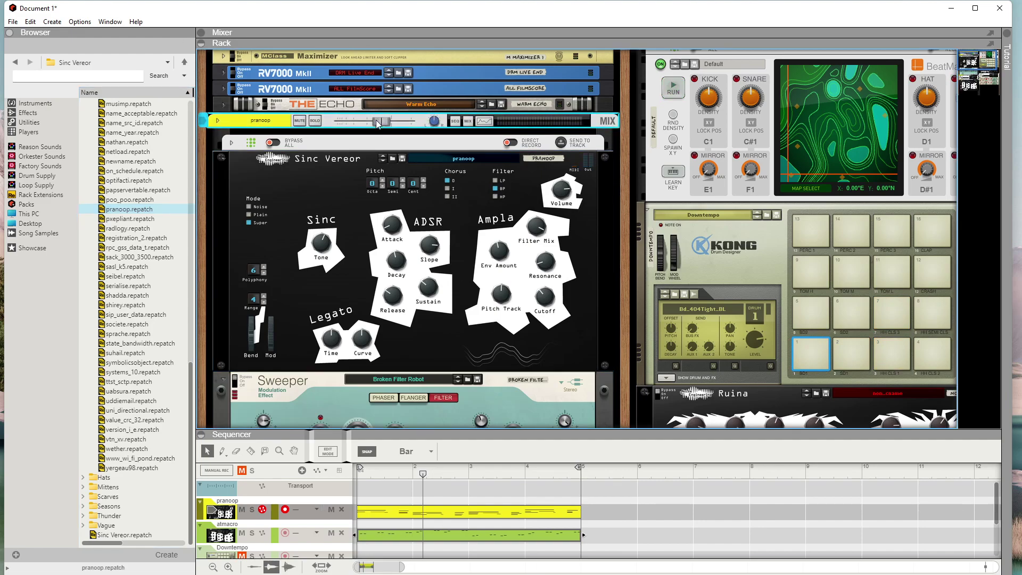
drag(381, 121, 343, 123)
Load the maxinclusive patch onto Virt Vereor, then step on through mcastfeedback to midline.
scroll(421, 217, down, 10)
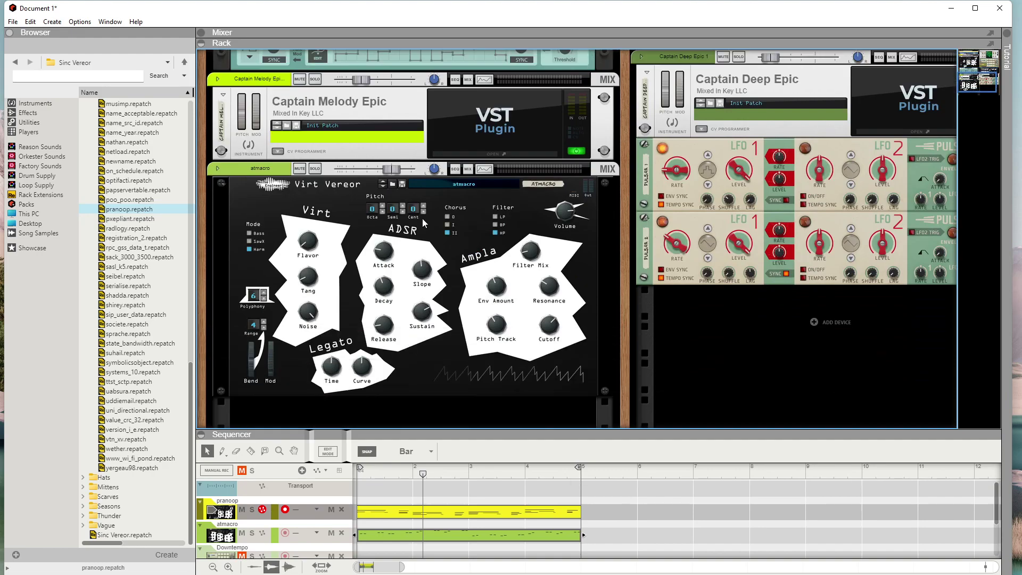
scroll(394, 186, up, 1)
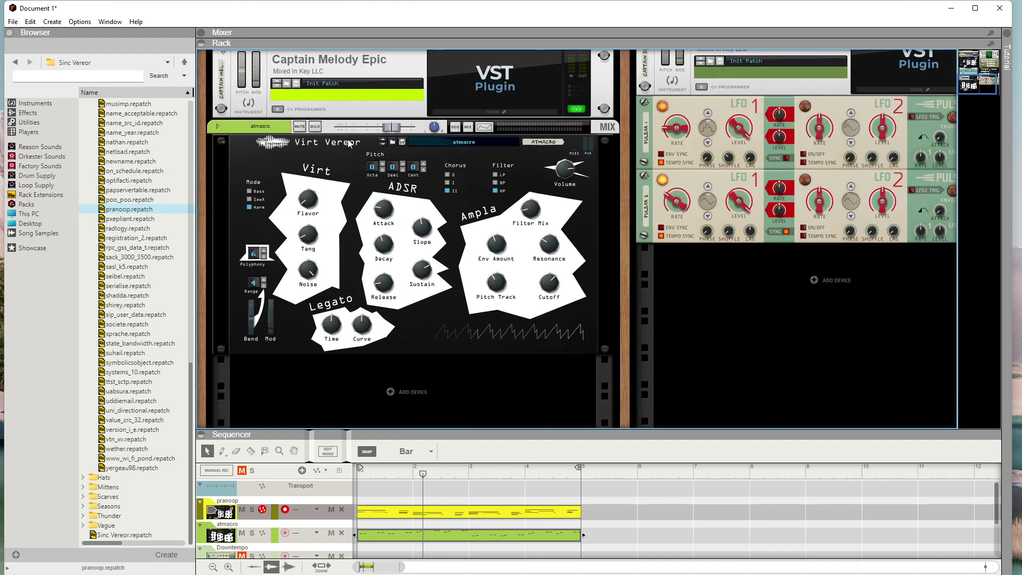
click(392, 141)
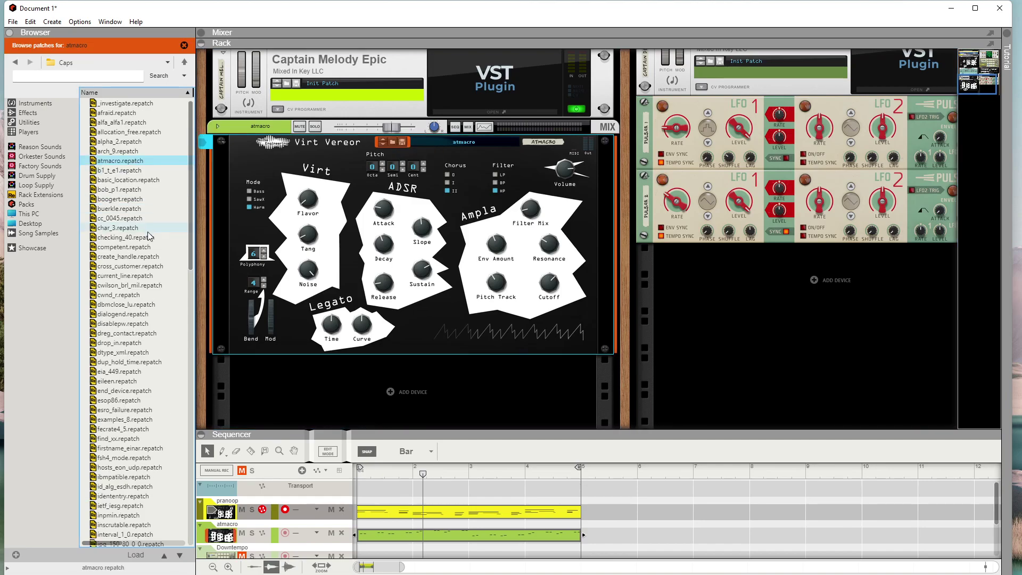
scroll(138, 218, down, 15)
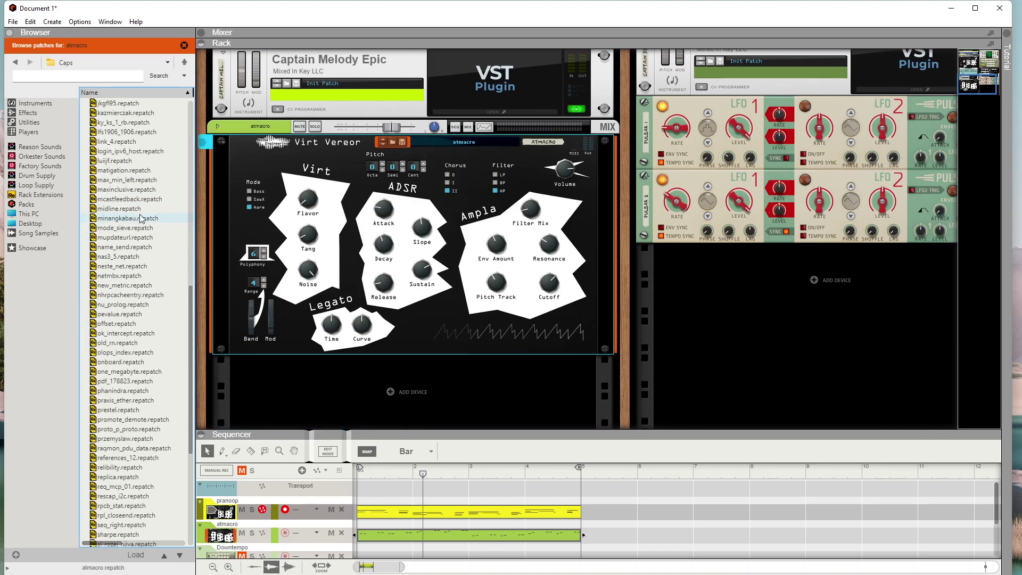
scroll(140, 223, up, 11)
drag(127, 266, 367, 264)
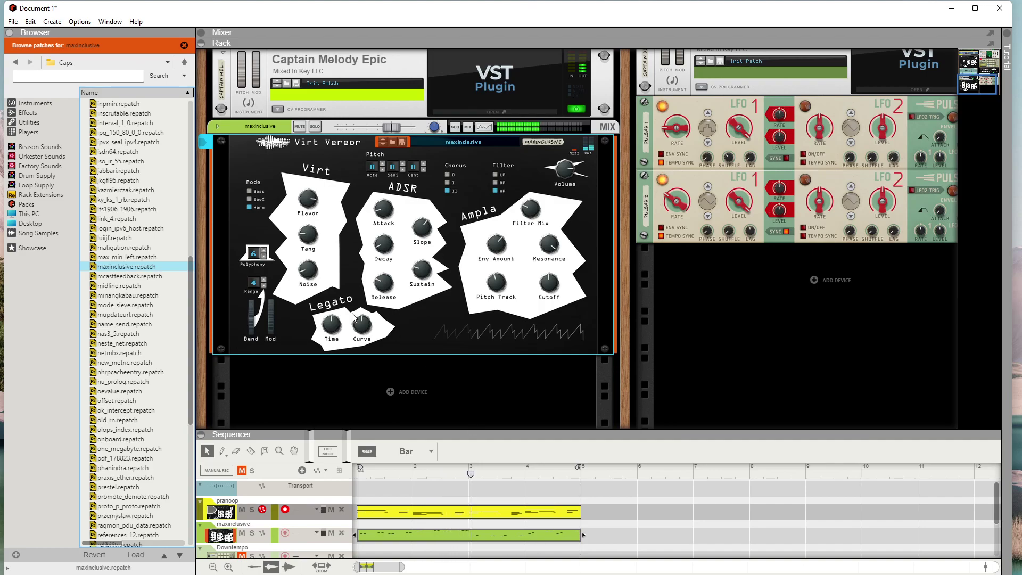
click(382, 142)
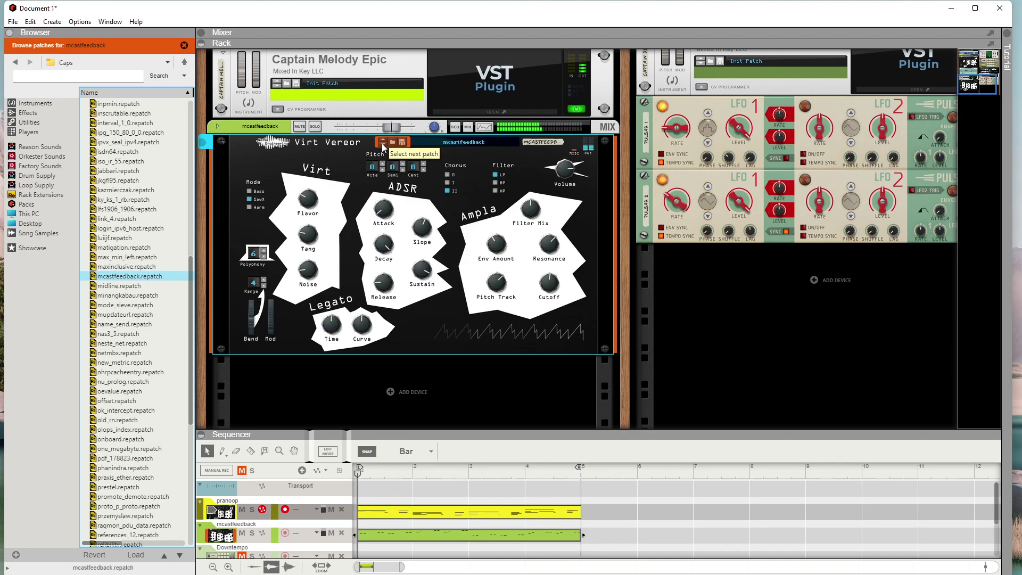
click(383, 142)
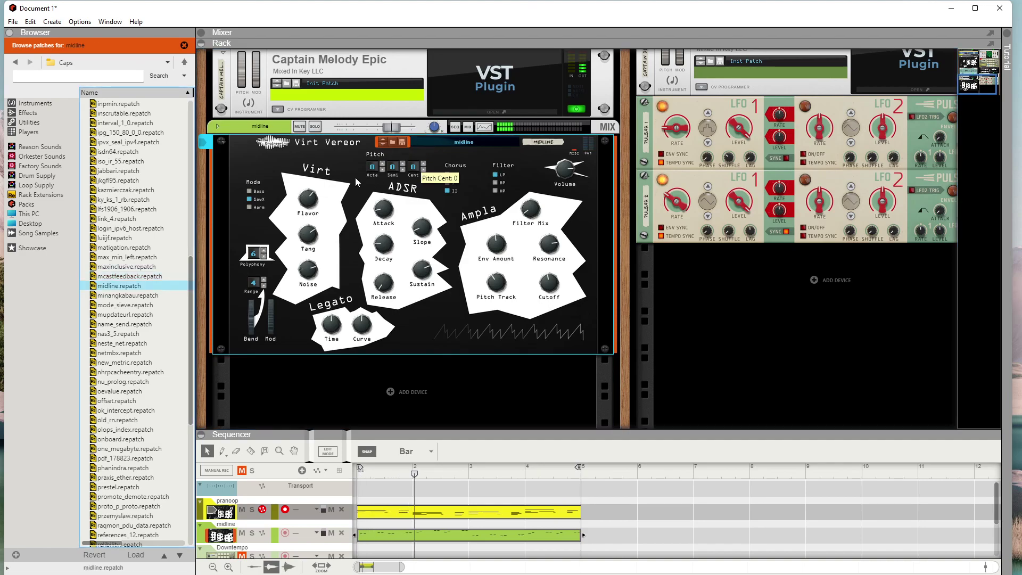
Switch Virt Vereor to Harm mode, a band-pass filter and chorus I.
click(253, 207)
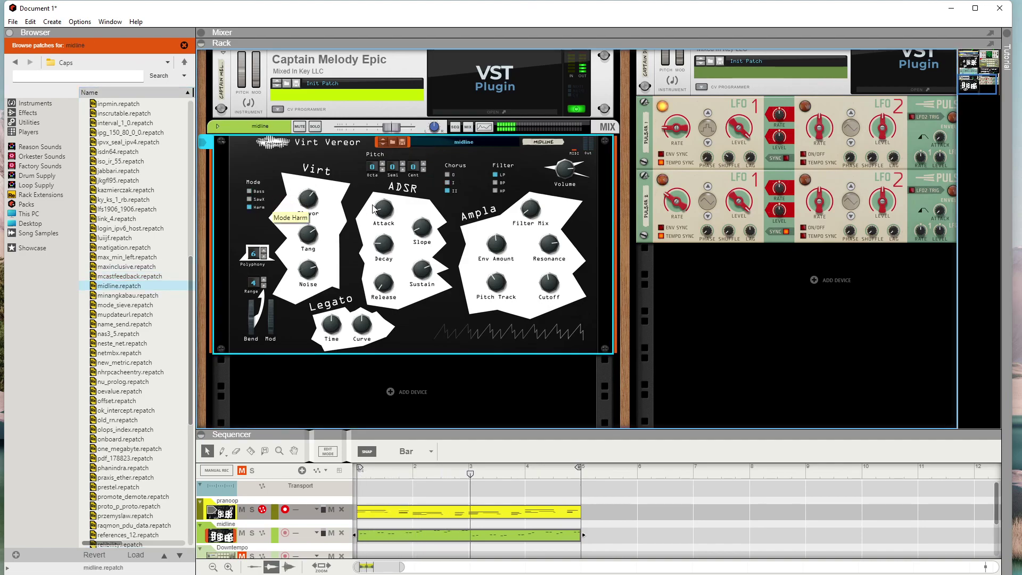
click(496, 182)
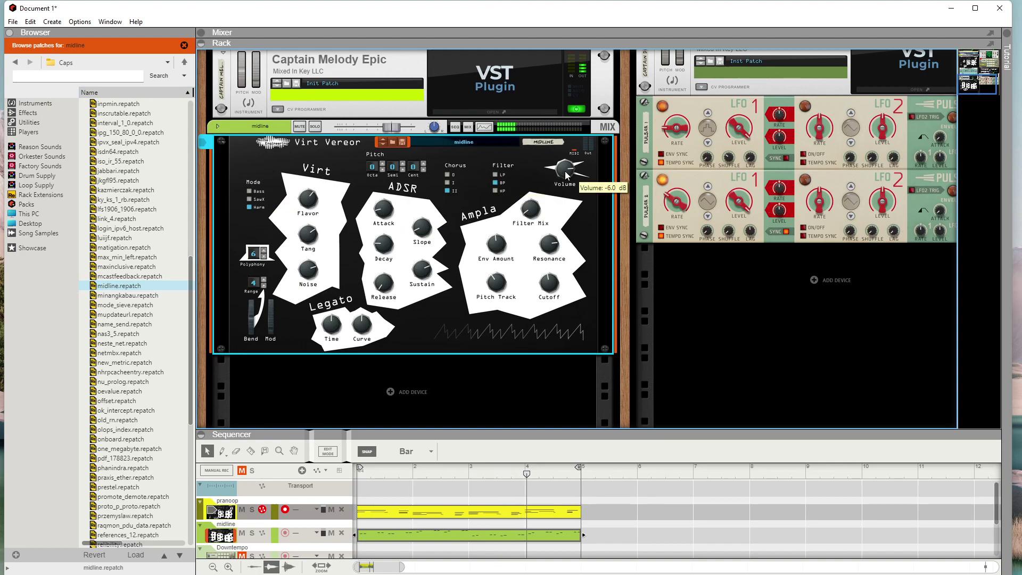
click(447, 183)
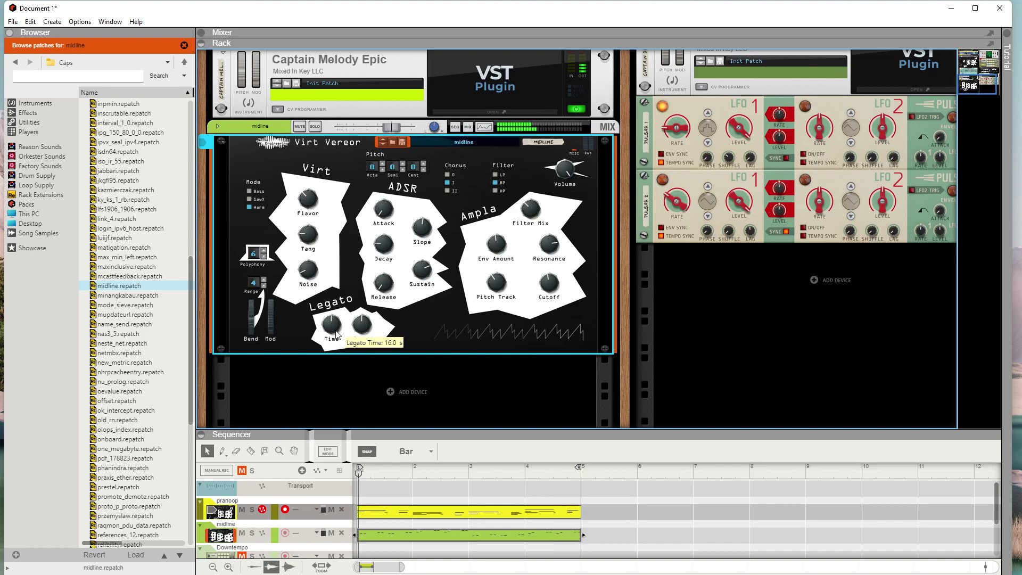
Raise Virt Vereor's polyphony by one voice and set its oscillator mode to Bass.
click(264, 252)
click(253, 198)
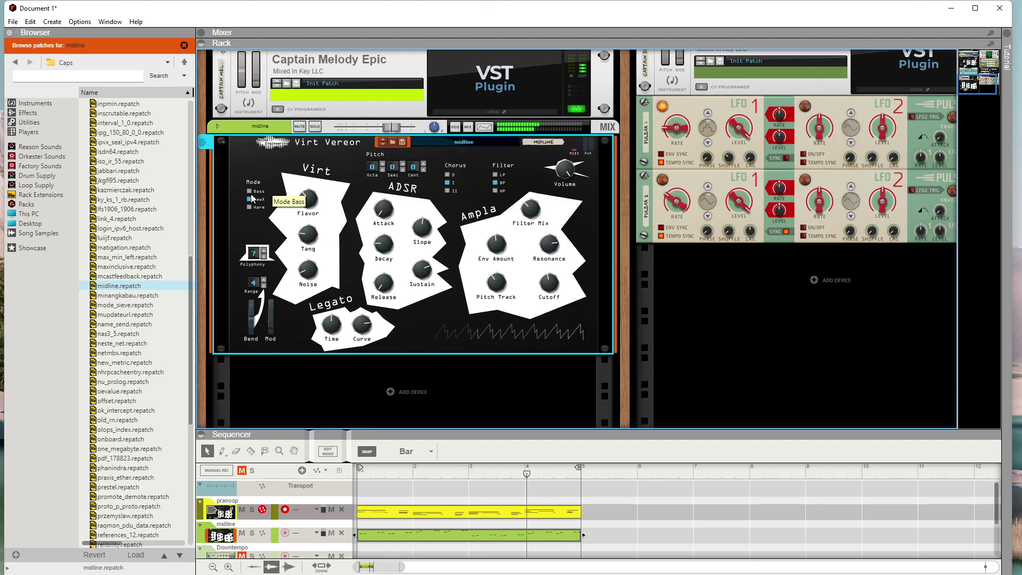
click(249, 191)
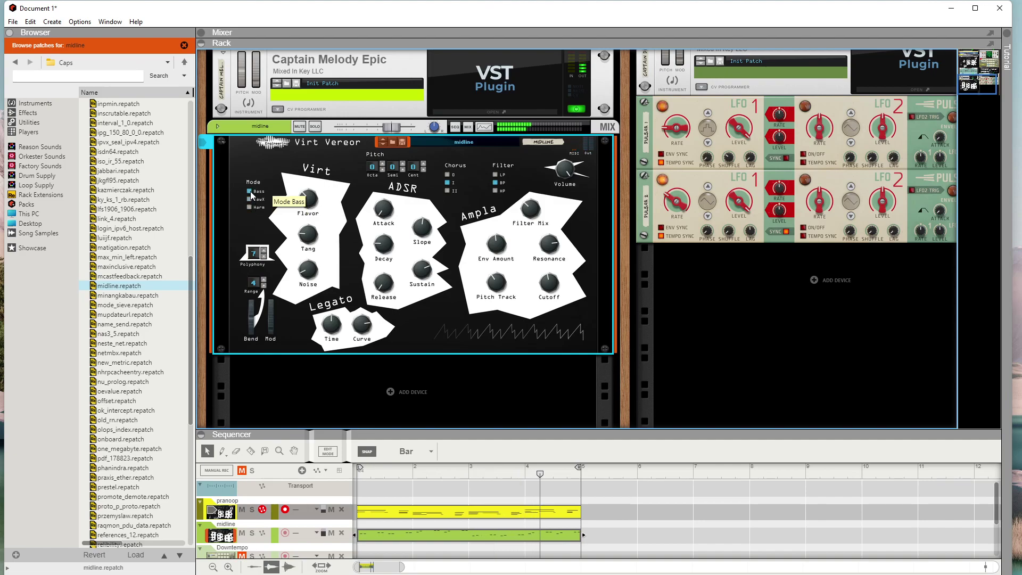
Audition mode_sieve, mupdateurl, name_send, kazmierczak and mode_sieve, finishing with oevalue loaded.
click(384, 142)
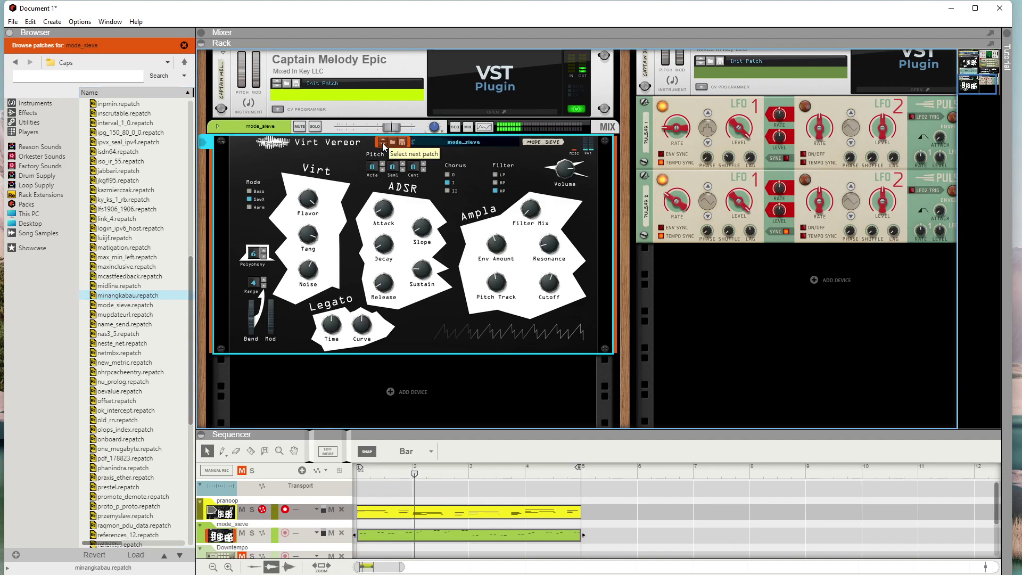
click(383, 143)
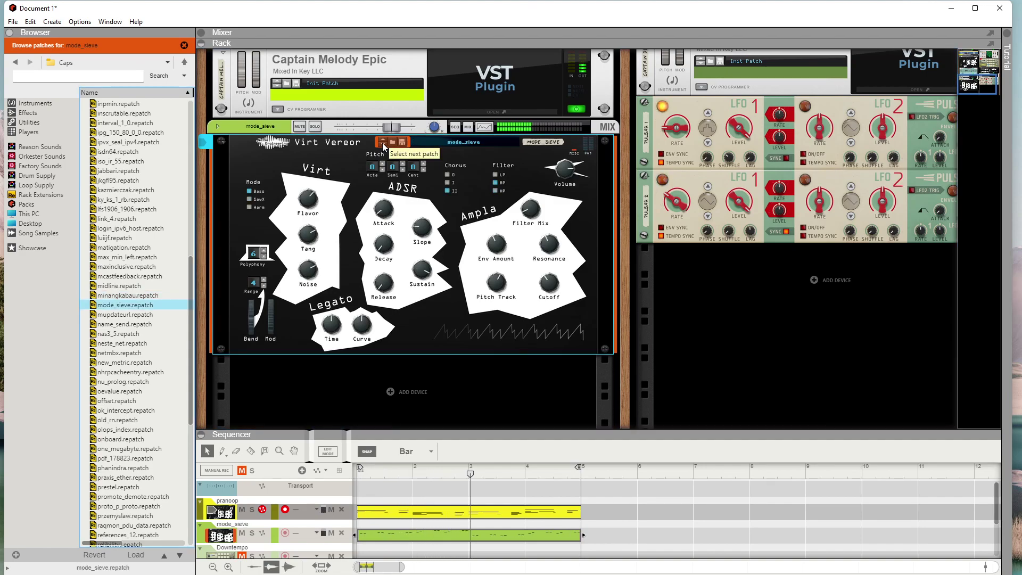
click(383, 143)
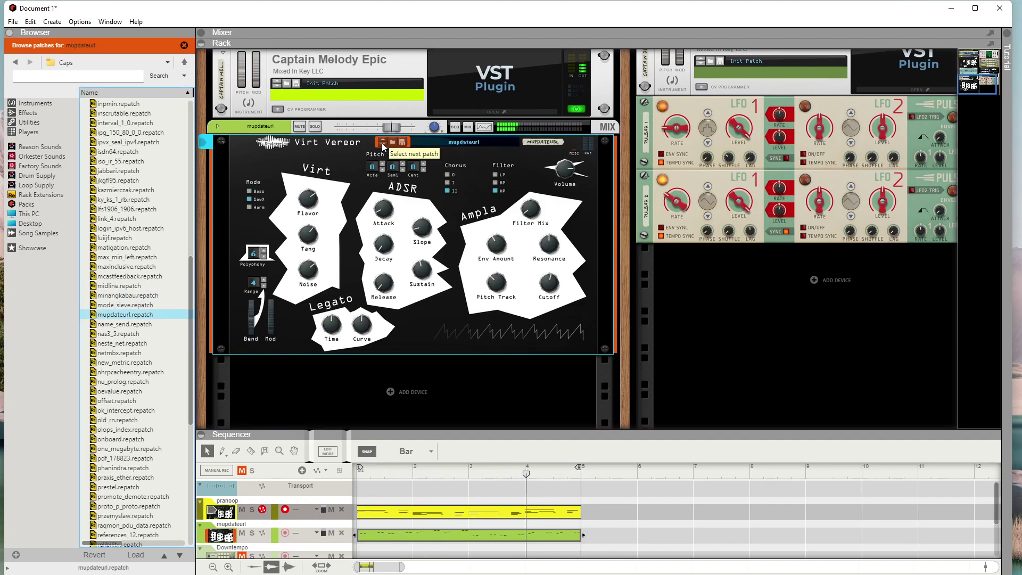
click(383, 142)
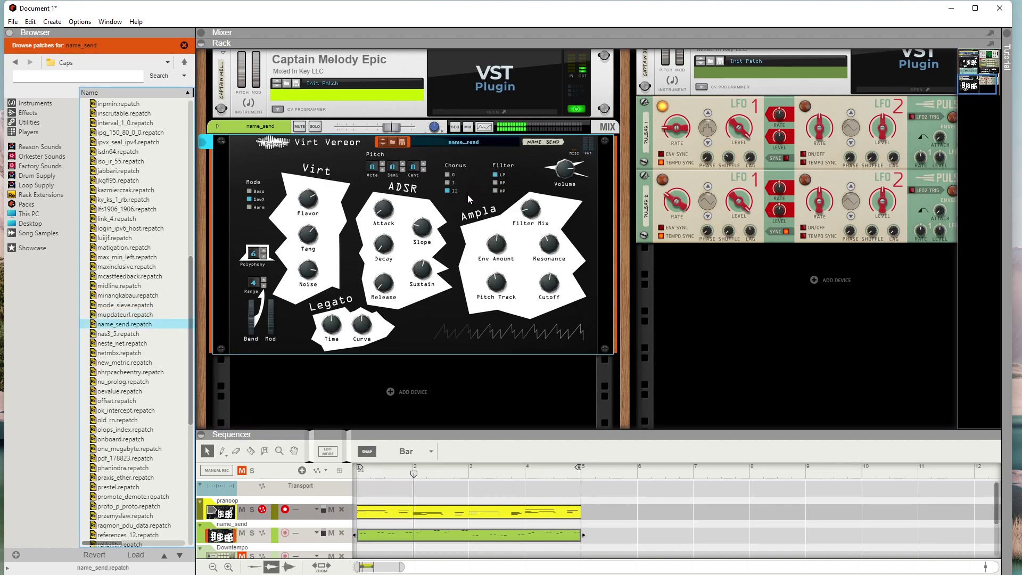
drag(123, 190, 302, 227)
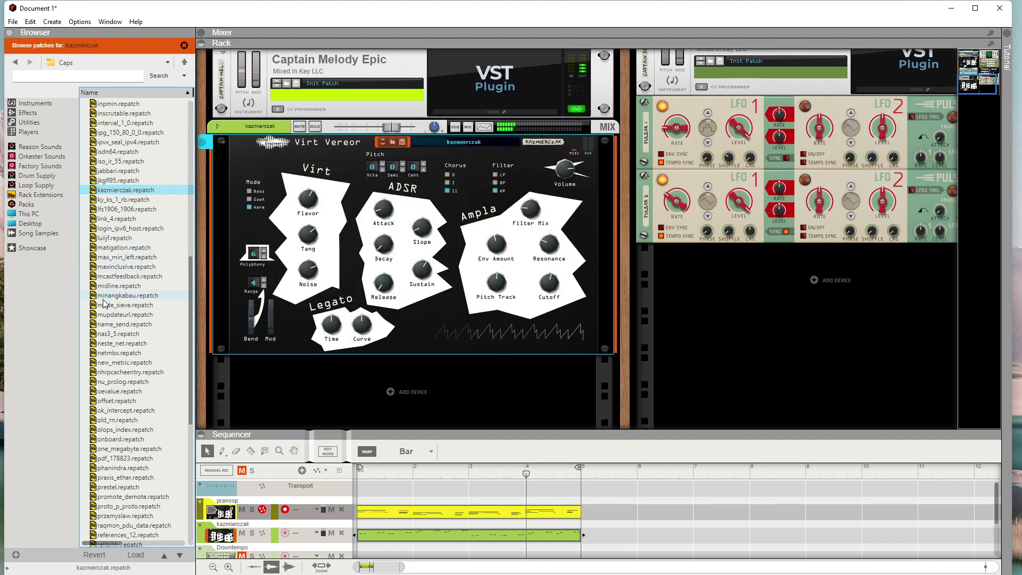
drag(103, 304, 395, 266)
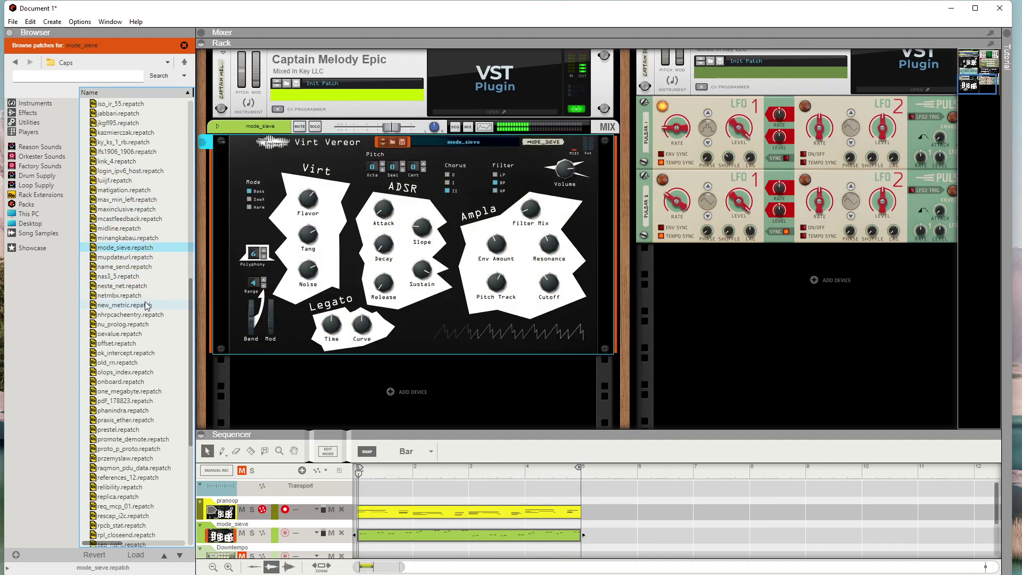
drag(120, 334, 281, 315)
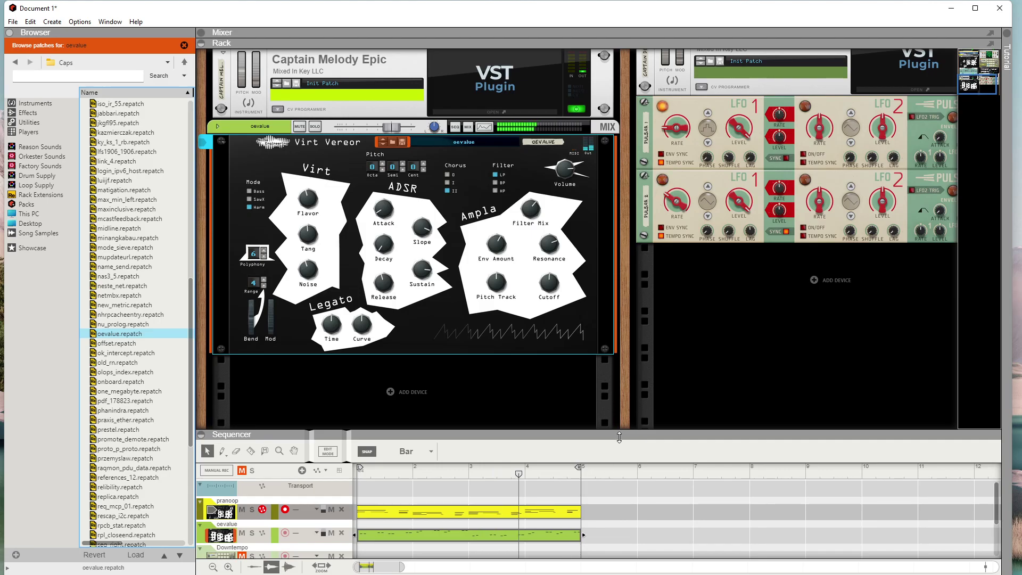
Scroll through the rack to look over the Sweeper, Kong and Ruina devices.
scroll(698, 318, up, 6)
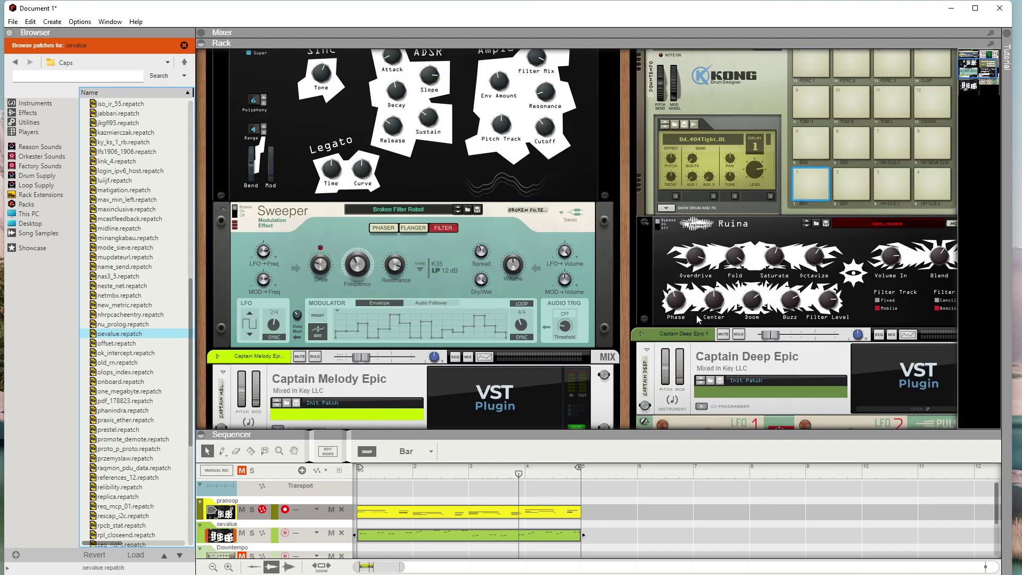
scroll(698, 318, up, 4)
scroll(554, 289, down, 8)
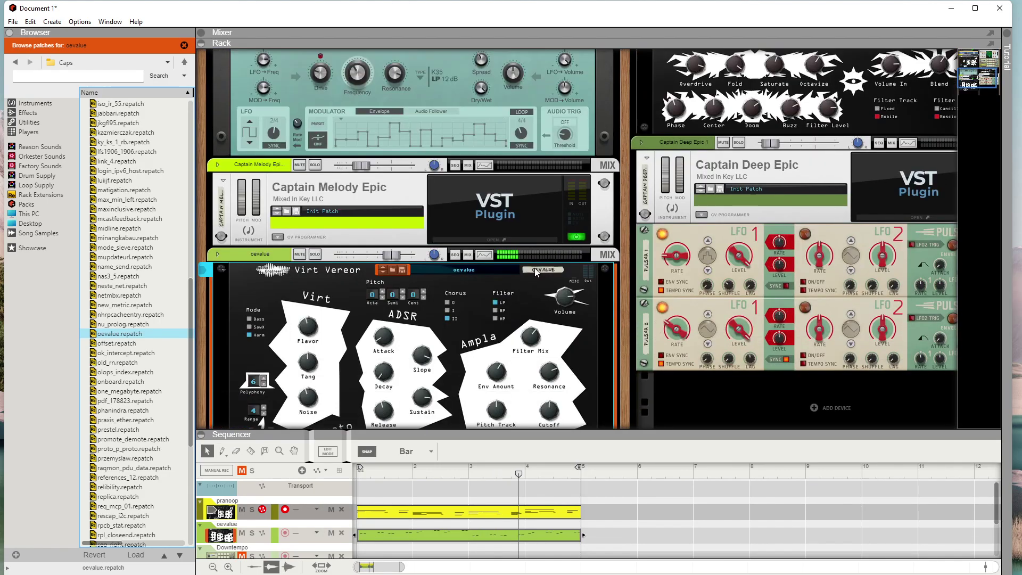
scroll(537, 268, up, 4)
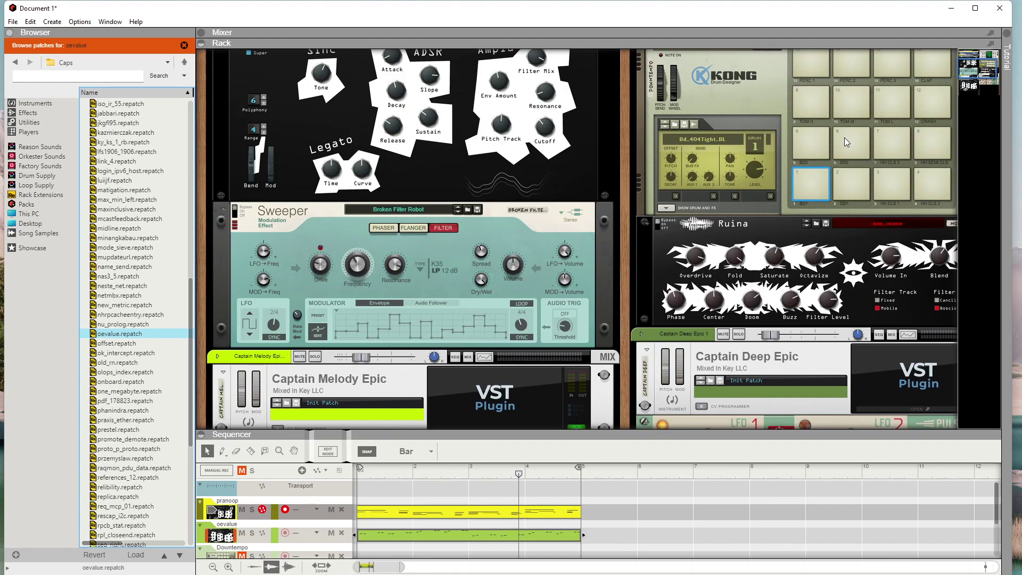
scroll(820, 252, down, 4)
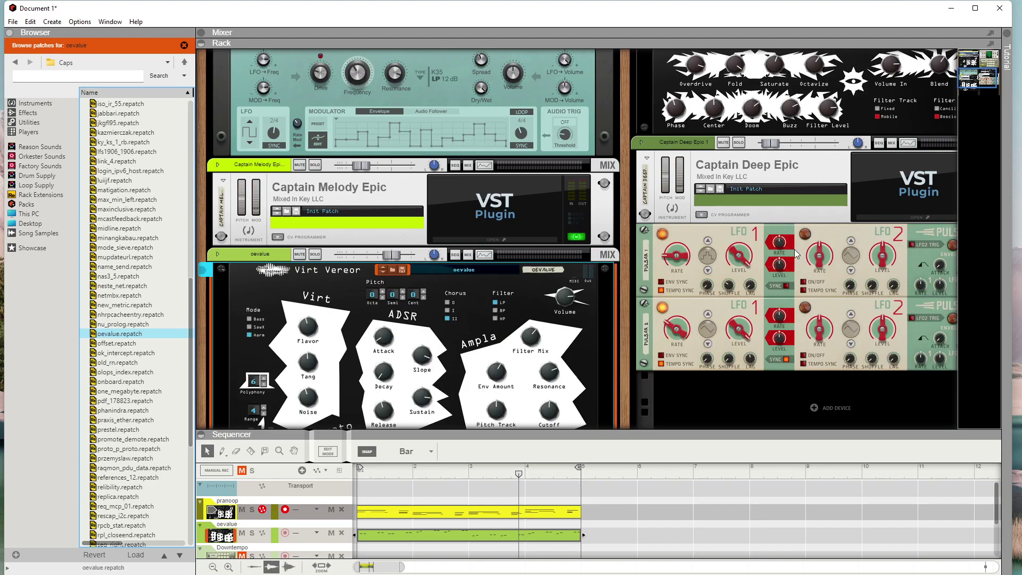
scroll(444, 258, up, 8)
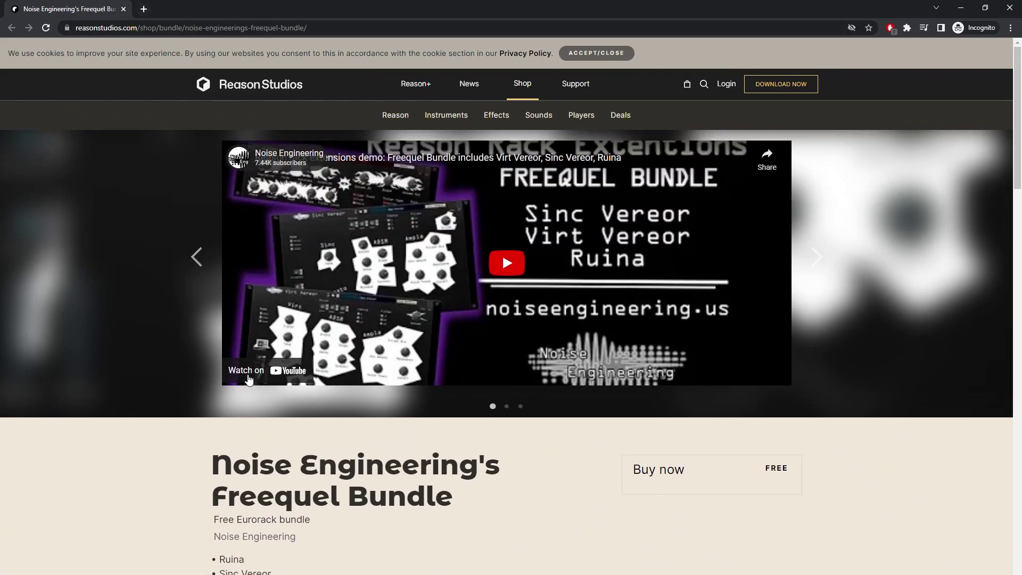
Scroll the Freequel Bundle page down to 'Included in this bundle' and back up.
scroll(359, 464, down, 3)
scroll(360, 463, down, 8)
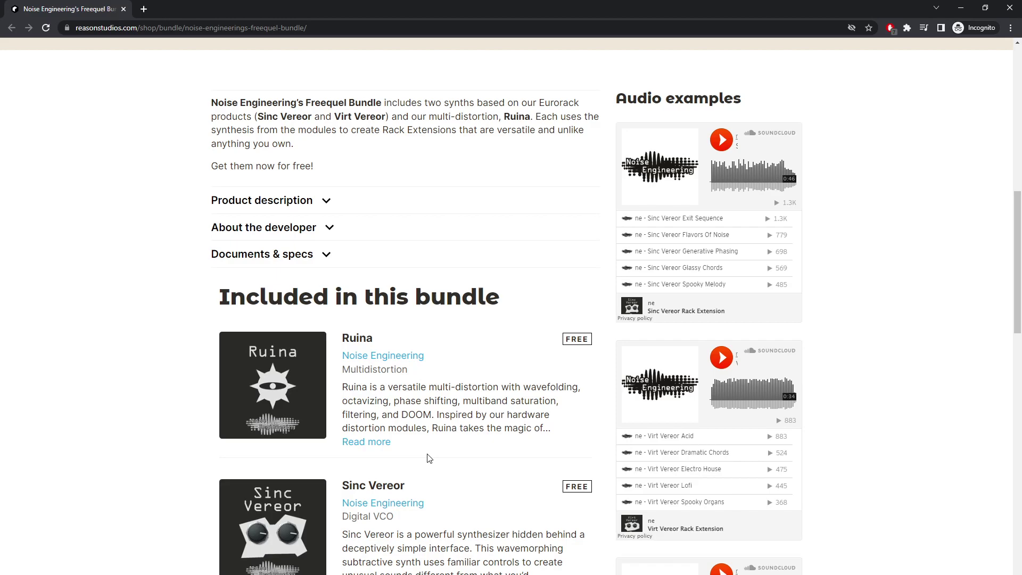
scroll(541, 283, down, 5)
scroll(543, 283, up, 7)
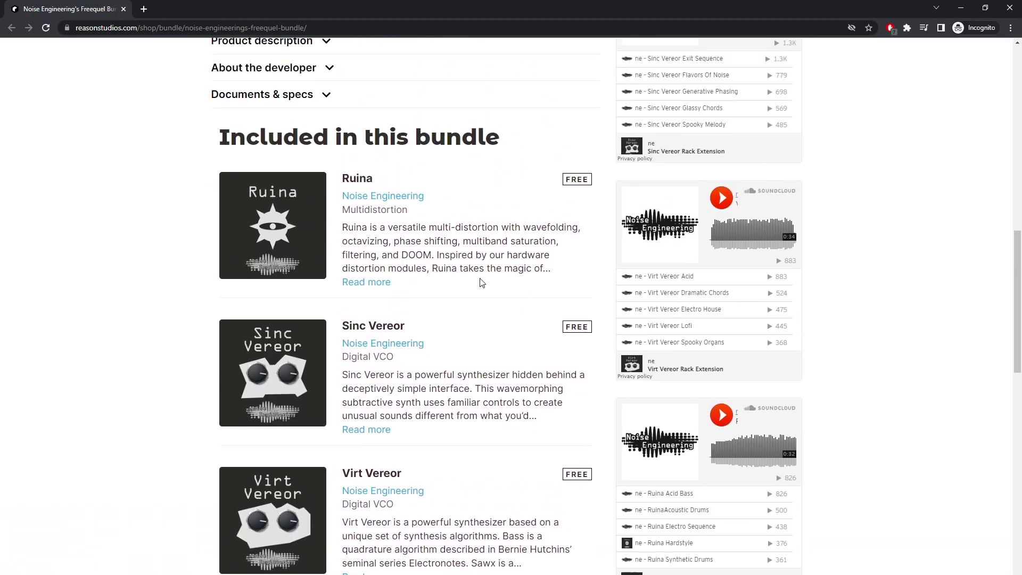
scroll(565, 240, up, 7)
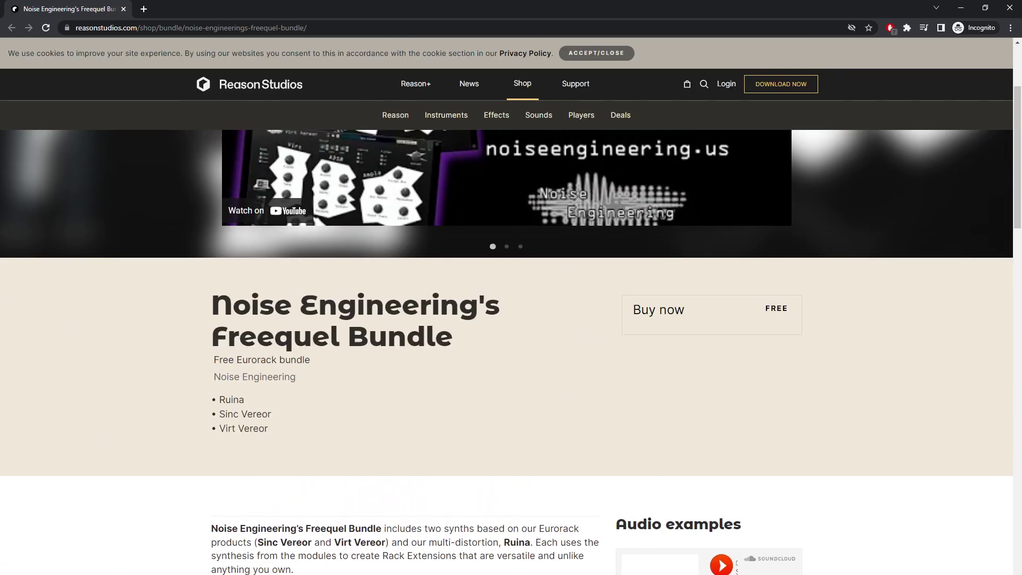
Check Reason+ Companion's Devices list for Ruina, Sinc Vereor and Virt Vereor, then minimise it.
mouse_move(630, 574)
click(629, 554)
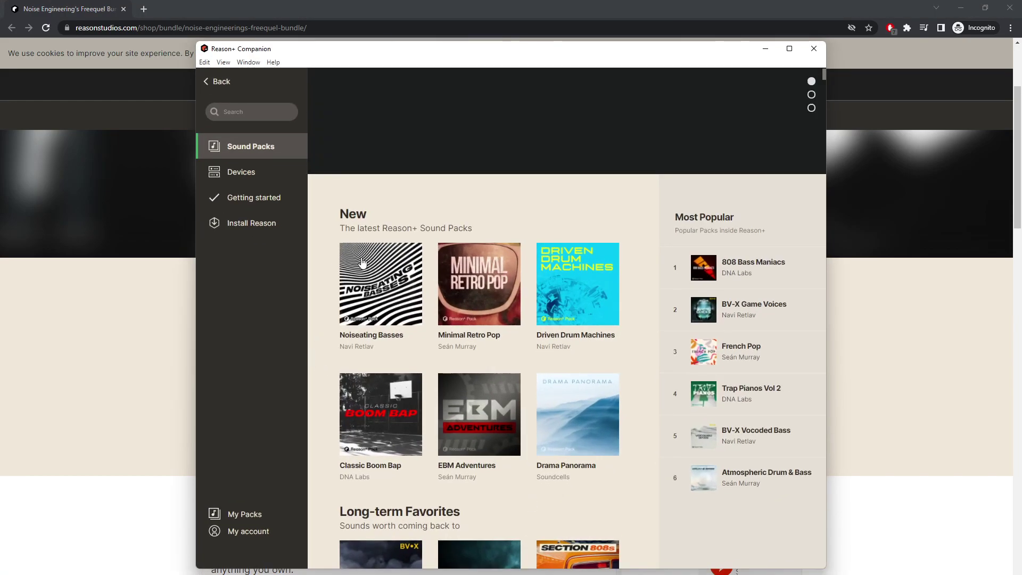
click(259, 179)
scroll(607, 253, down, 20)
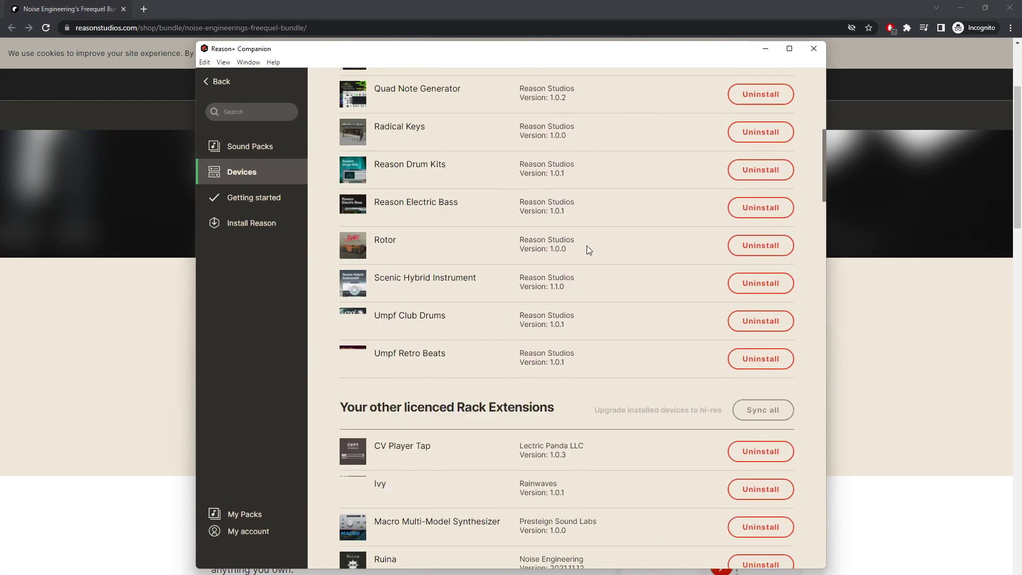
scroll(597, 250, up, 6)
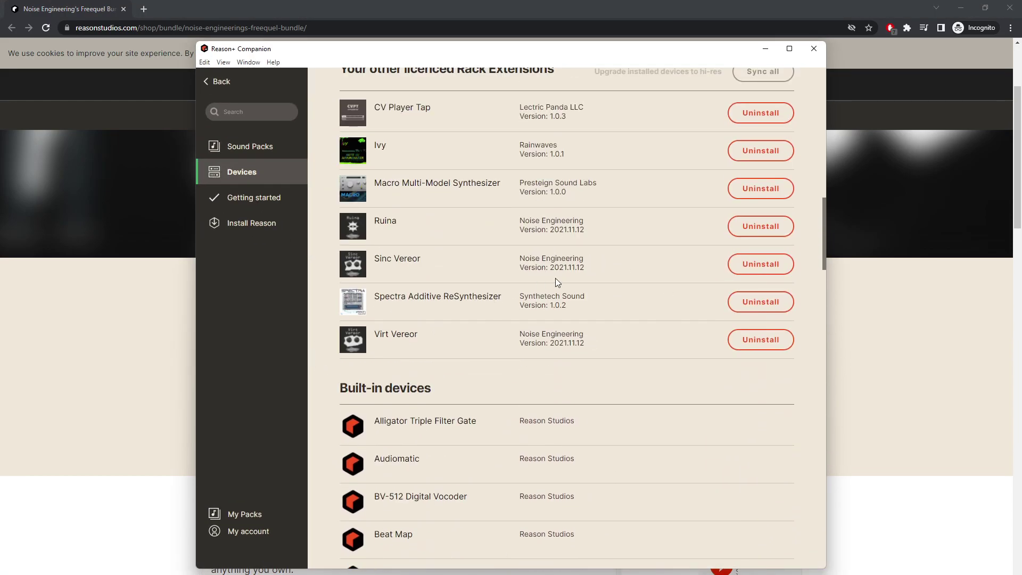
scroll(557, 239, up, 1)
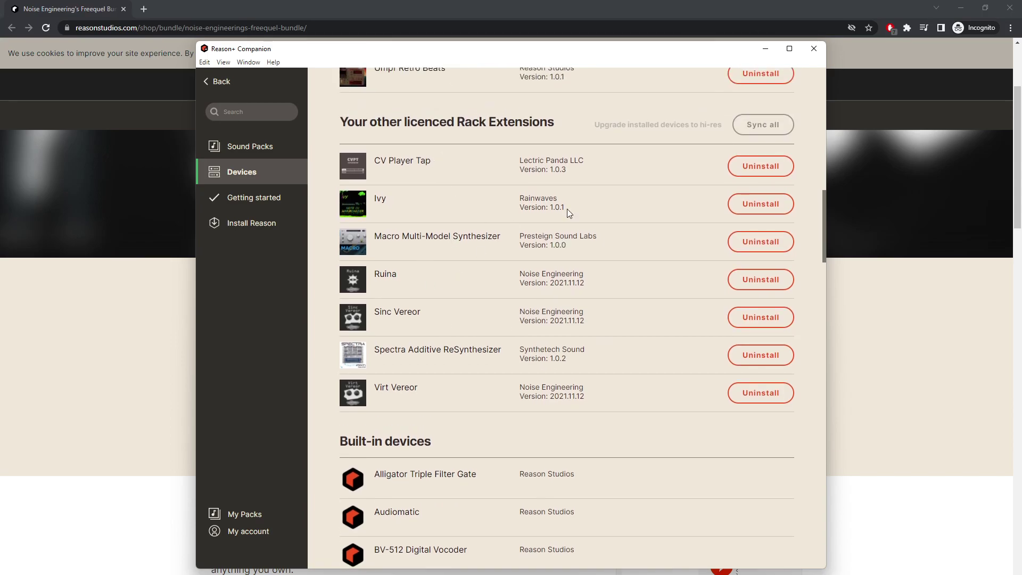
click(766, 48)
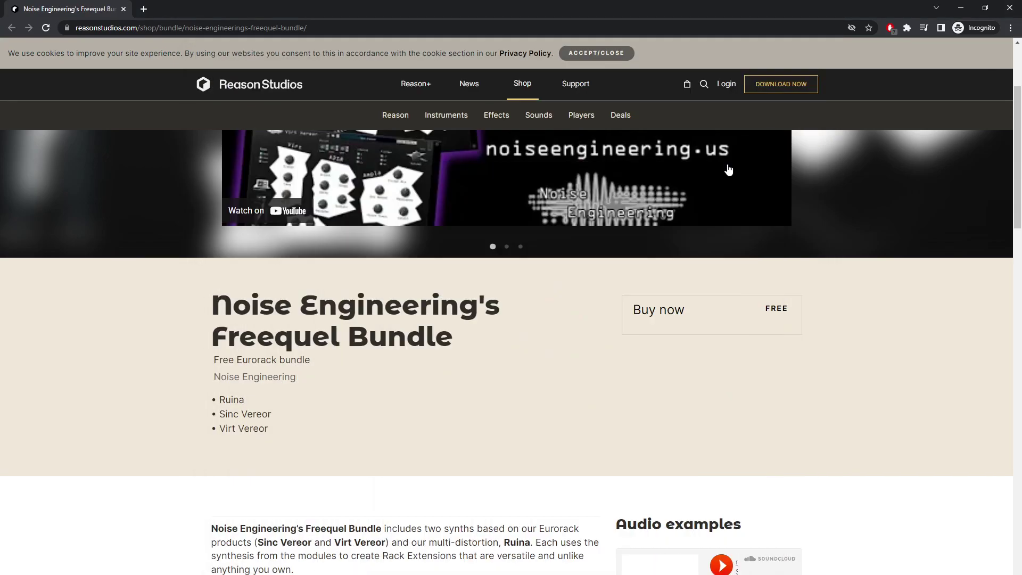
Scroll the Freequel Bundle product page back up to the top.
scroll(739, 255, down, 1)
scroll(796, 244, down, 3)
scroll(796, 239, up, 6)
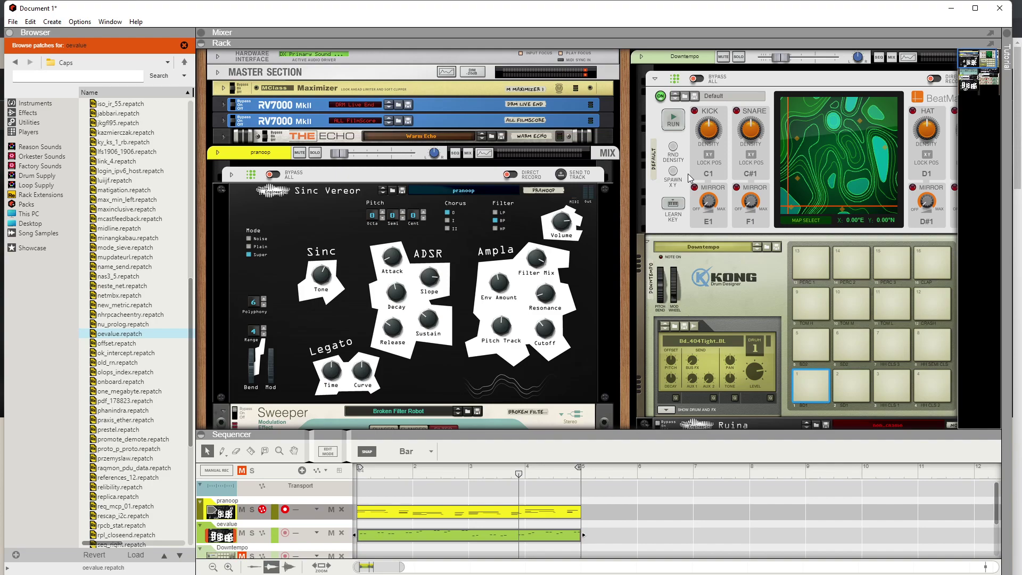
scroll(830, 299, down, 3)
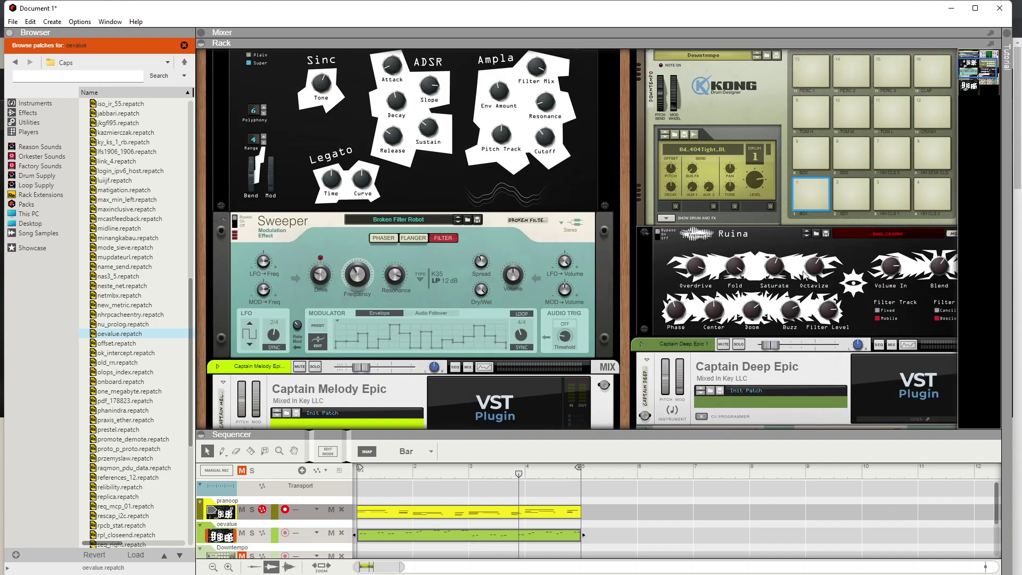
mouse_move(808, 272)
drag(987, 75, 991, 74)
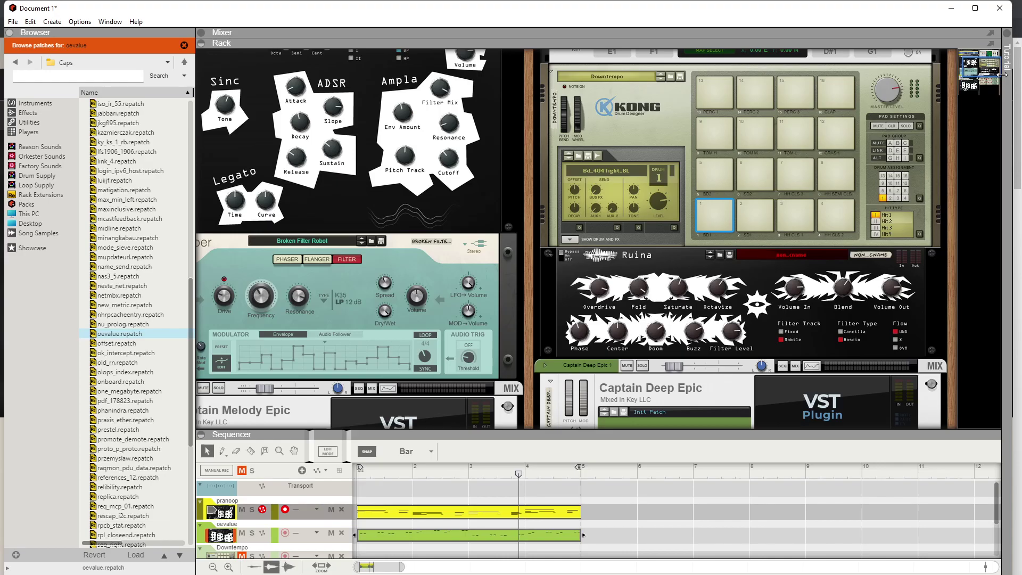
scroll(794, 297, down, 3)
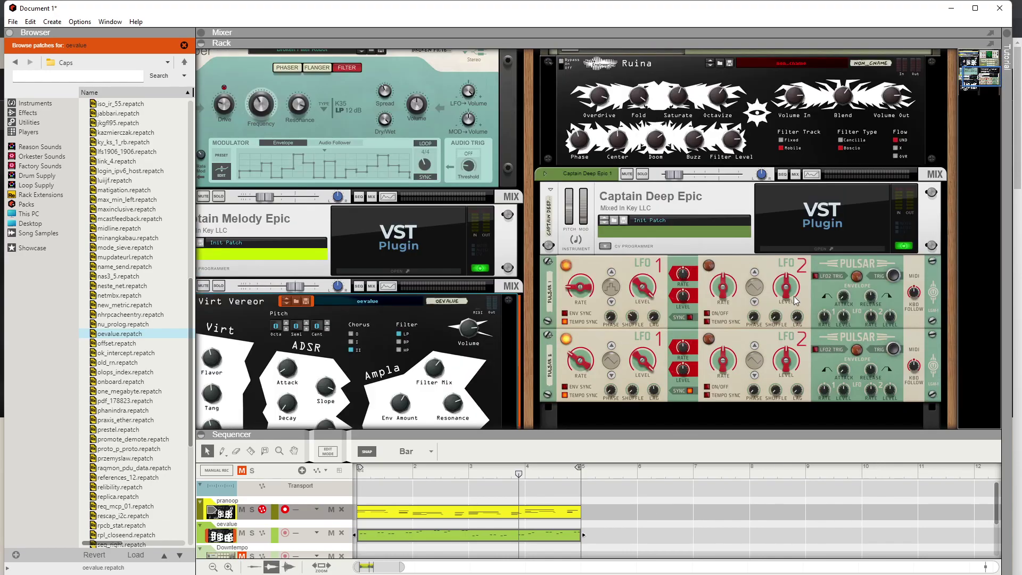
scroll(793, 296, down, 2)
scroll(796, 296, up, 5)
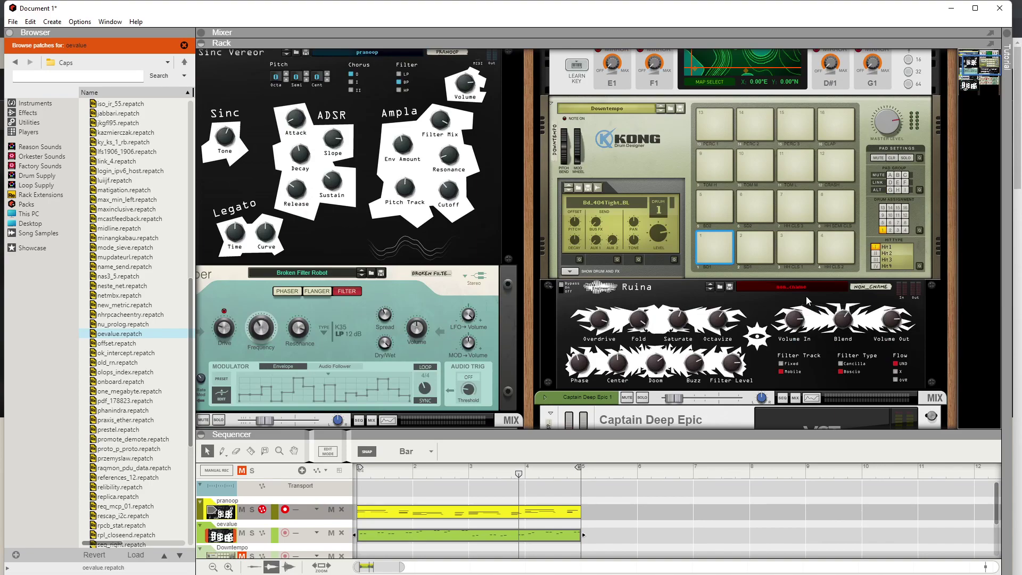